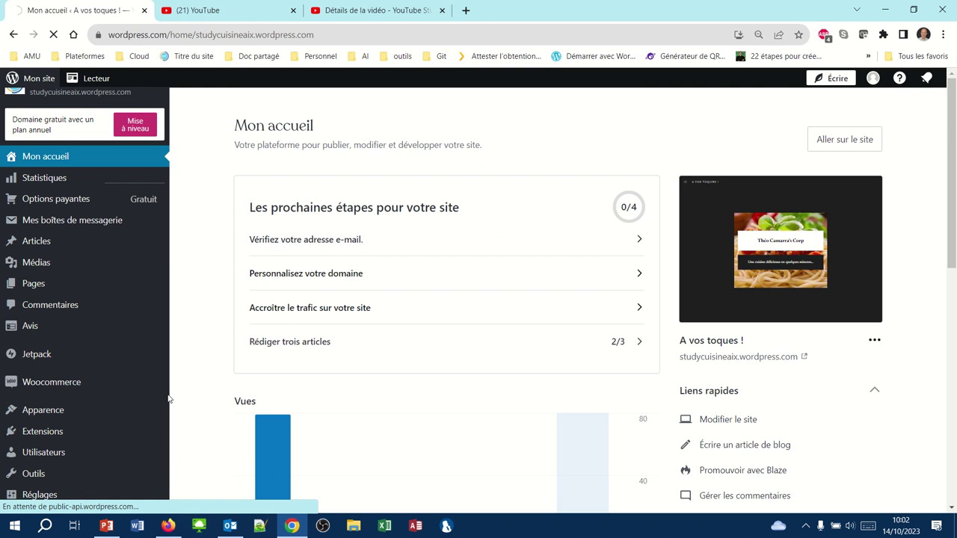
# Open the site's navigation menu for editing in the site editor and show its block settings
pyautogui.moveTo(74, 408)
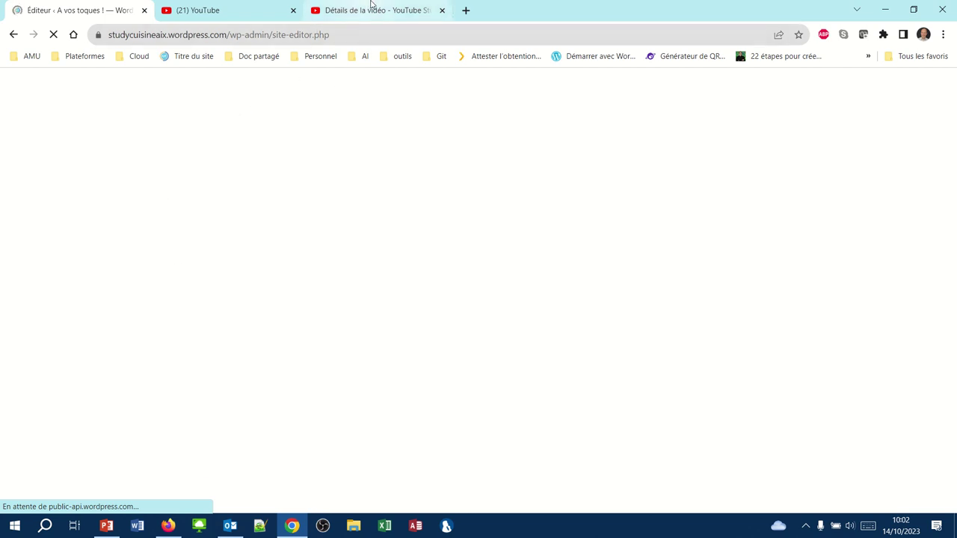
pyautogui.moveTo(402, 9)
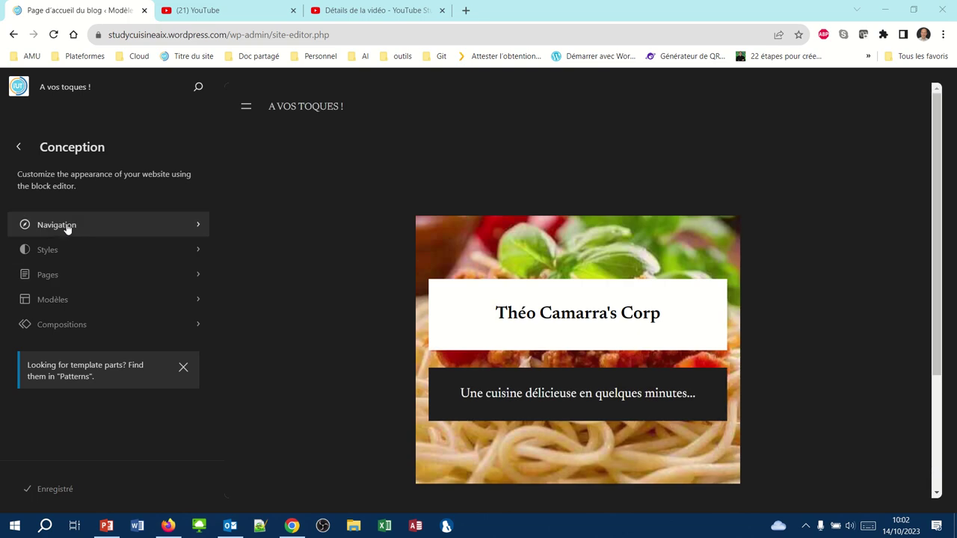
pyautogui.click(66, 228)
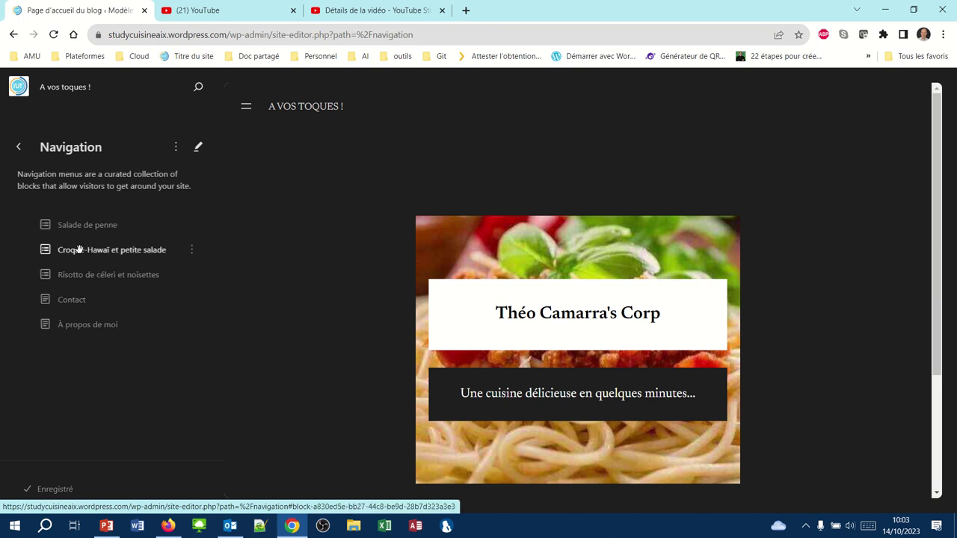
pyautogui.click(198, 148)
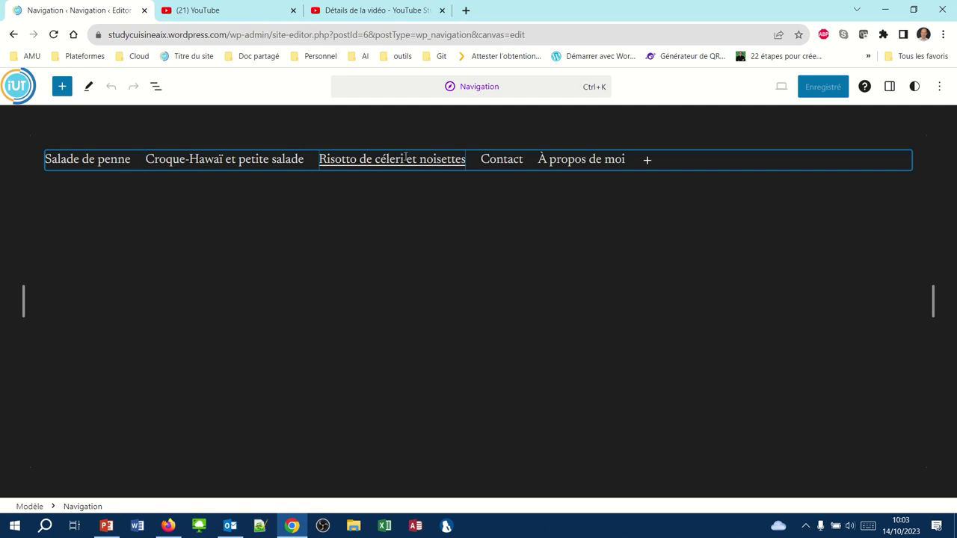
pyautogui.click(891, 88)
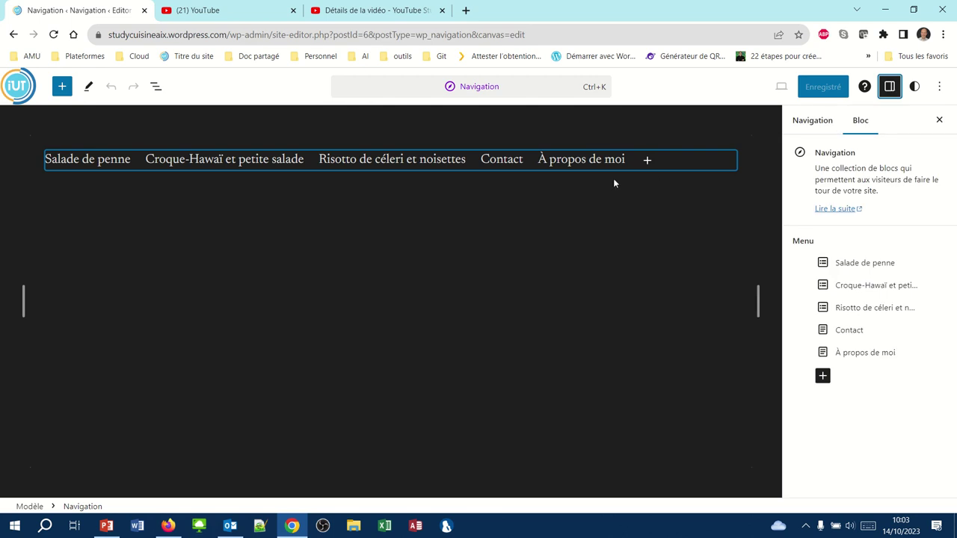
# Review the style options and general settings of the Salade de penne article link
pyautogui.click(117, 159)
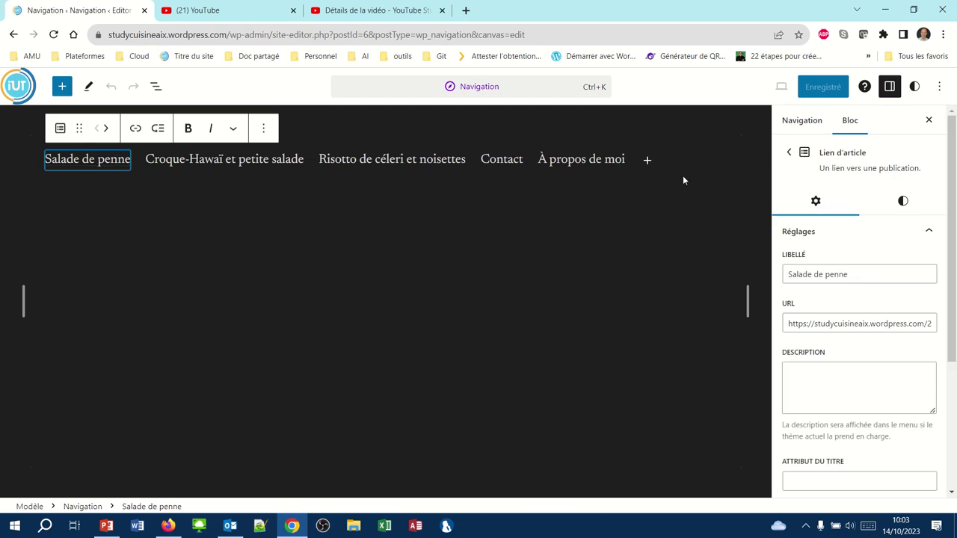
pyautogui.click(883, 208)
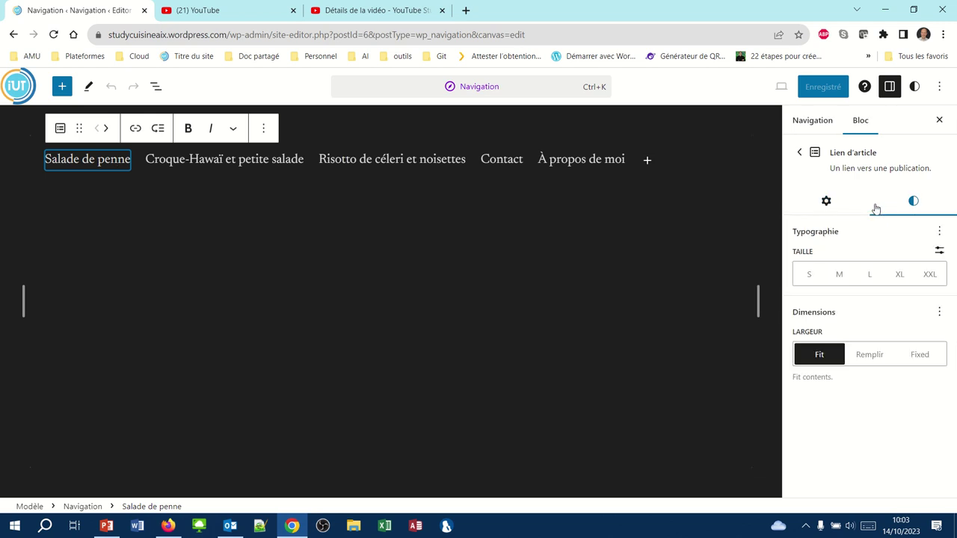
pyautogui.click(839, 209)
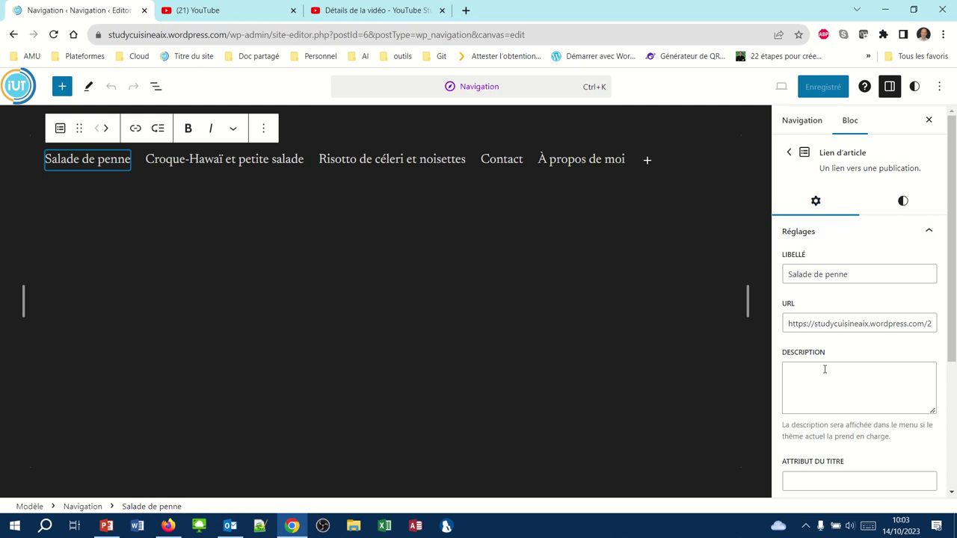
# Set Salade de penne's title attribute to "Voilà, c'est une version estivale de ma recette au thon rouge et à la vodka.", save, and recheck the link
pyautogui.click(822, 479)
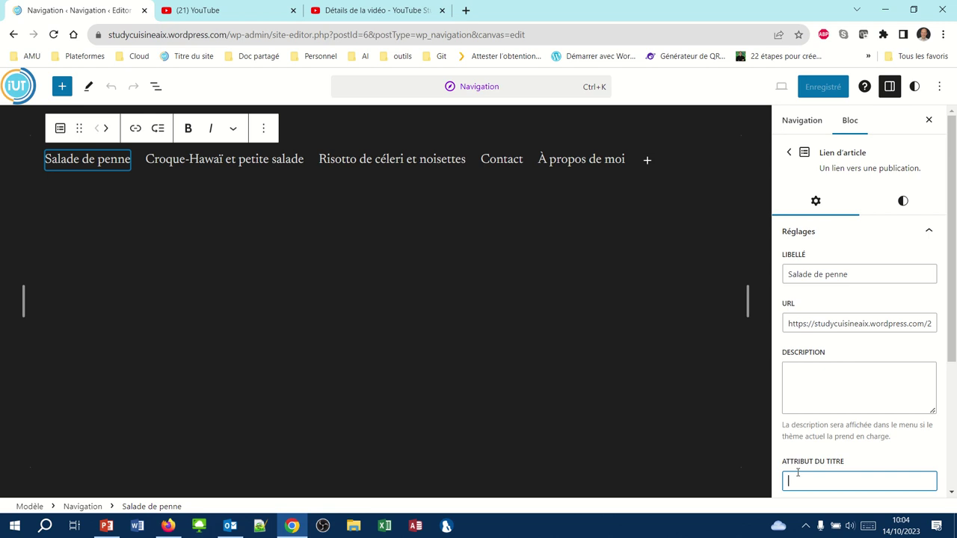
pyautogui.write('Voilà')
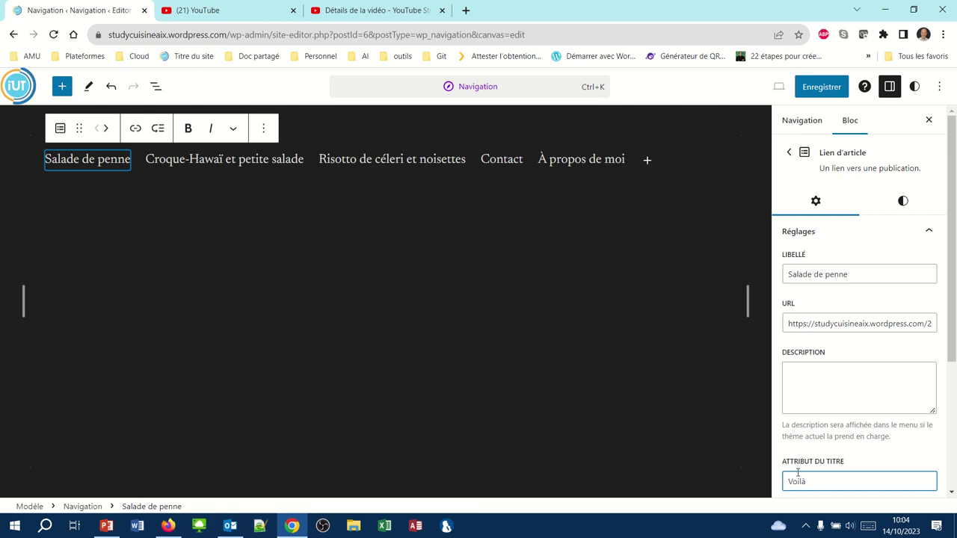
pyautogui.write(", c'est une version estivale de ma rece")
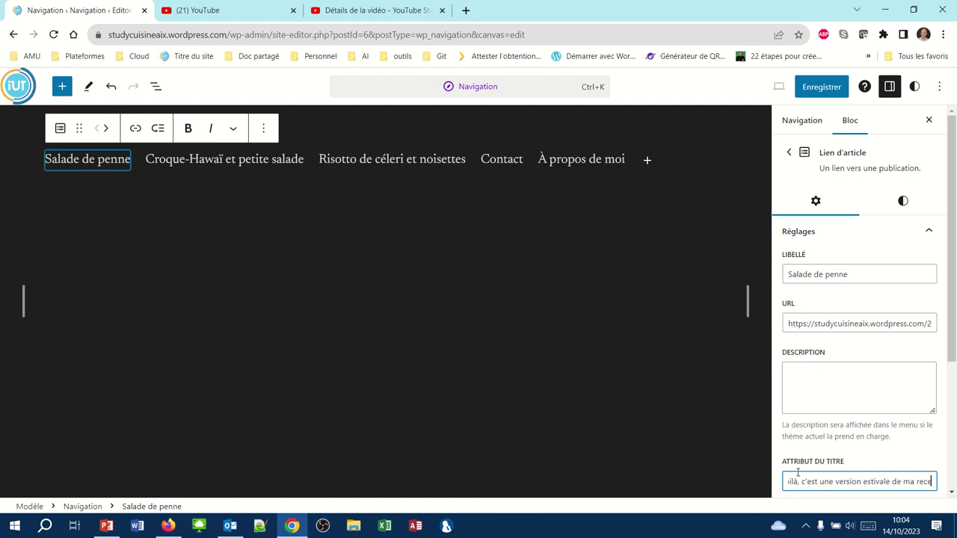
pyautogui.write('tte au')
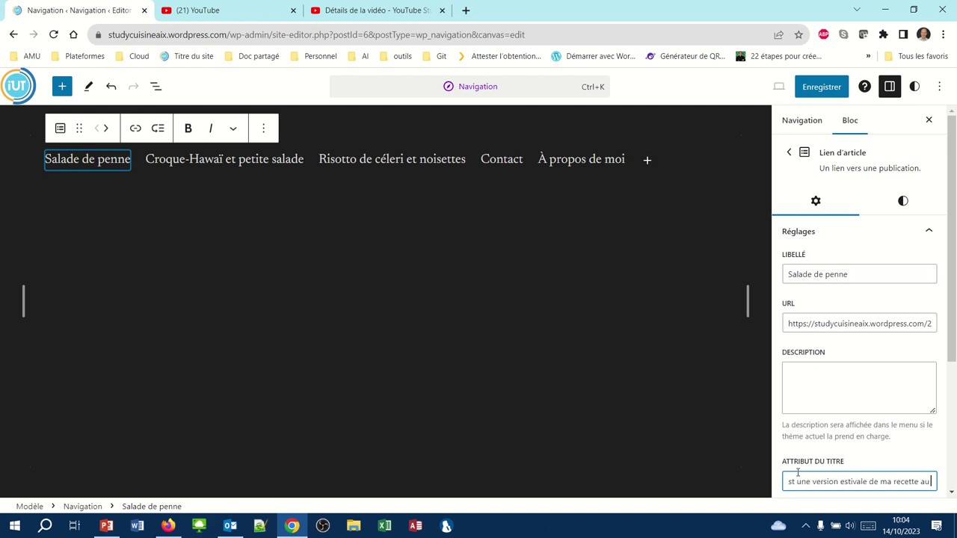
pyautogui.write(' thon rou')
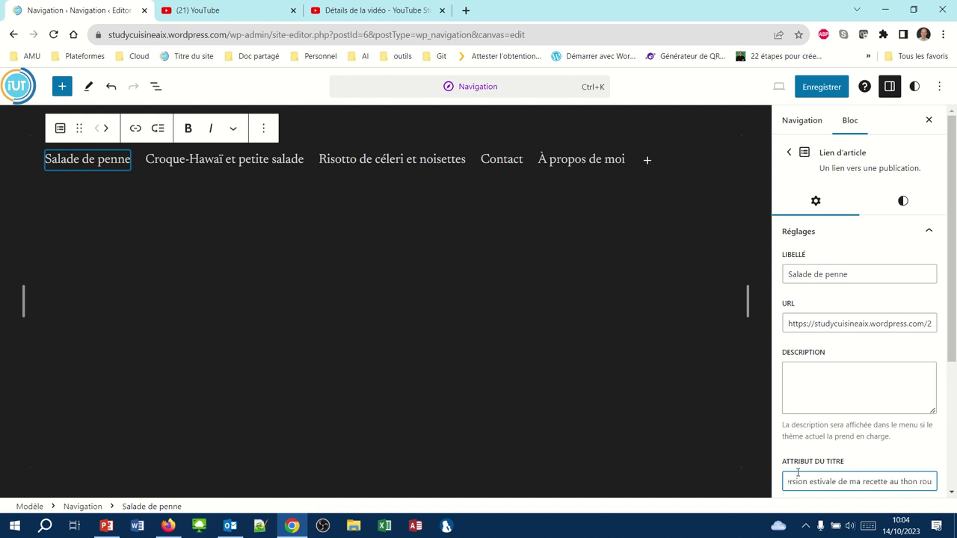
pyautogui.write('ge et')
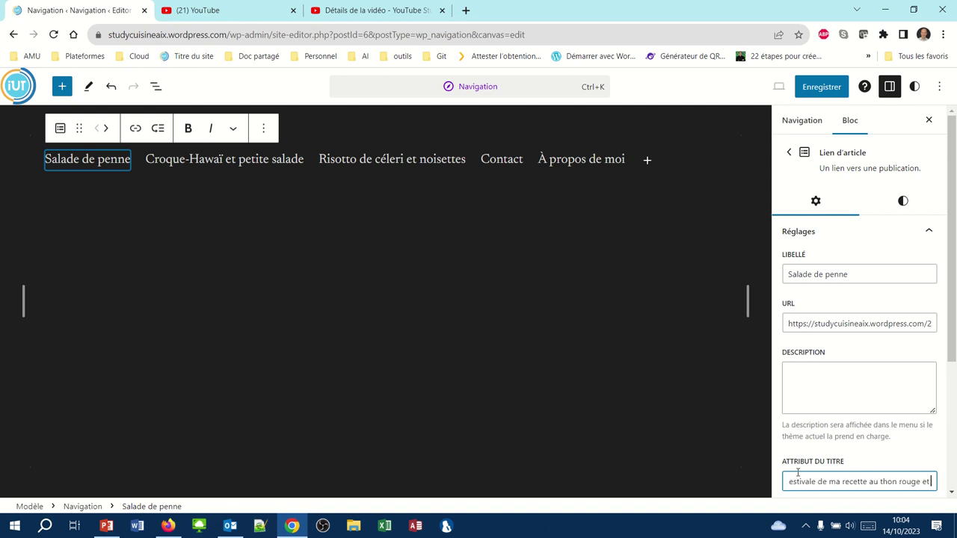
pyautogui.write(' à la vo')
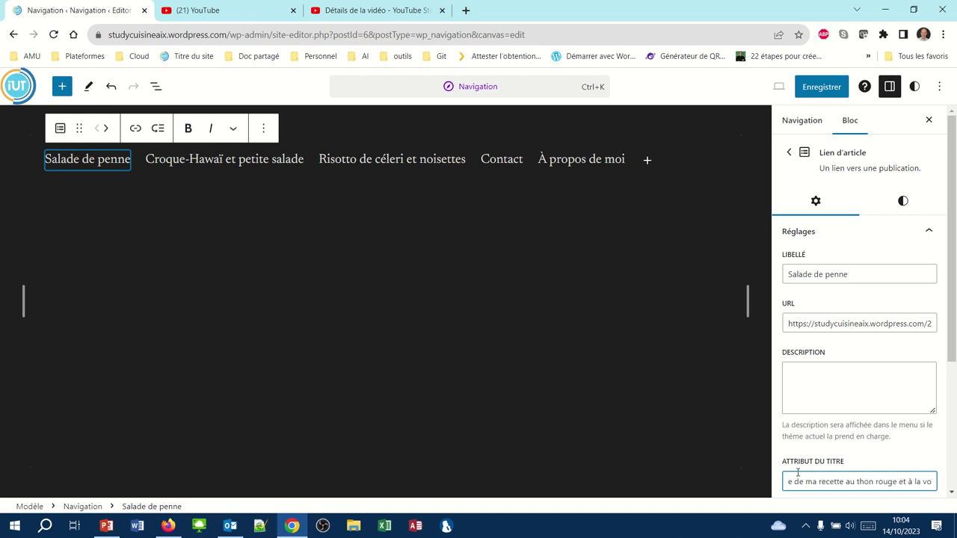
pyautogui.write('dka')
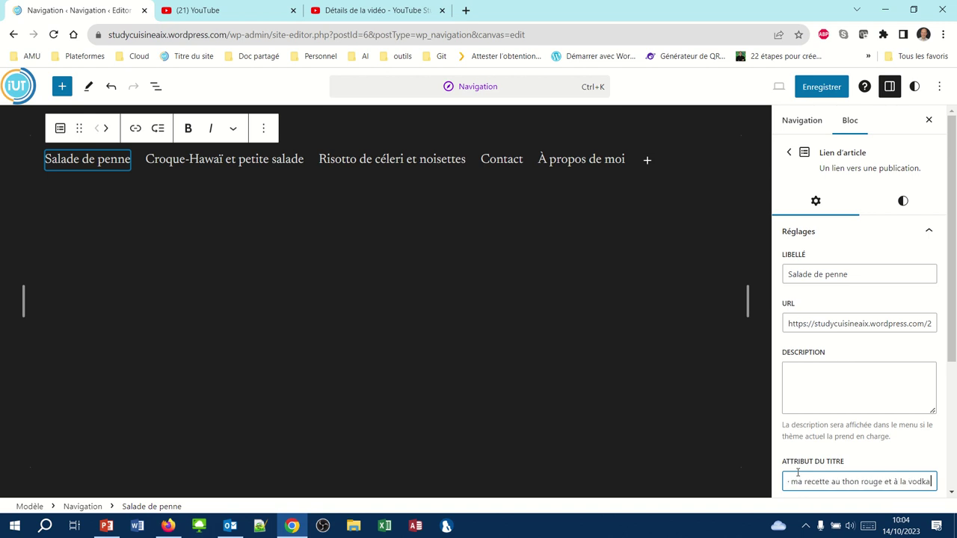
pyautogui.write('.')
pyautogui.click(820, 88)
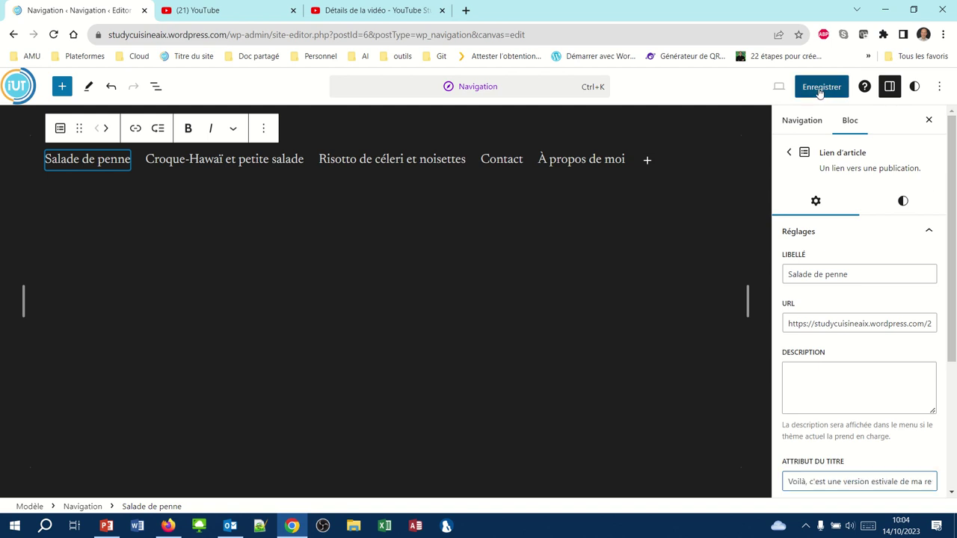
pyautogui.click(820, 90)
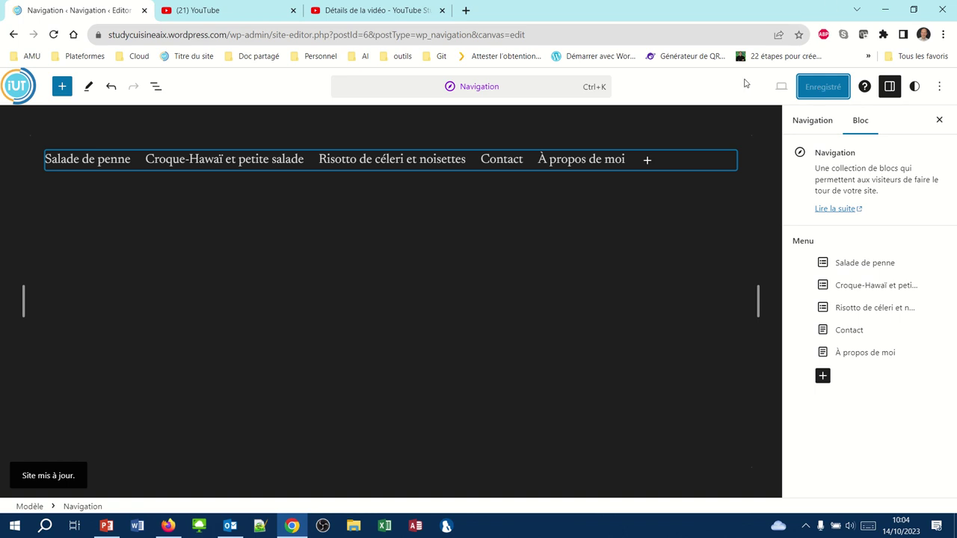
pyautogui.click(76, 159)
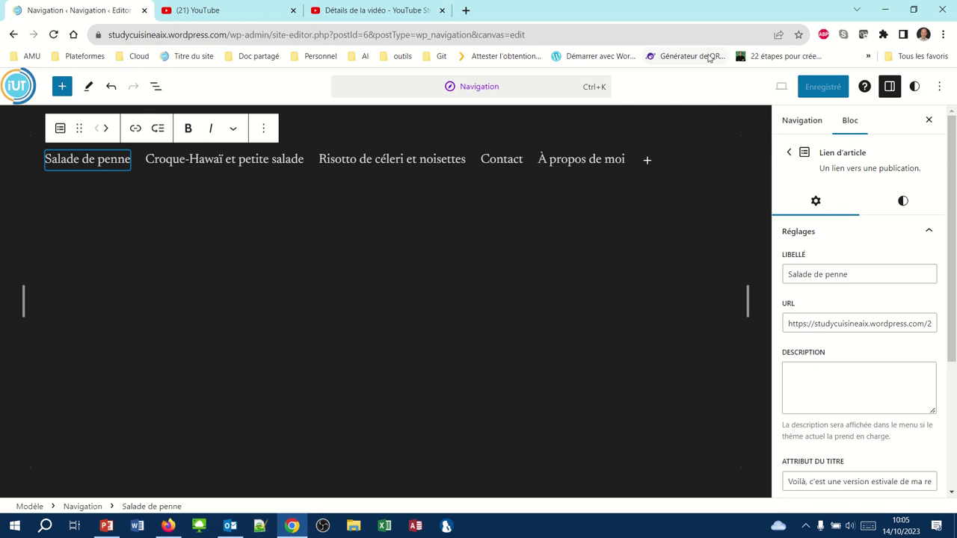
pyautogui.moveTo(254, 1)
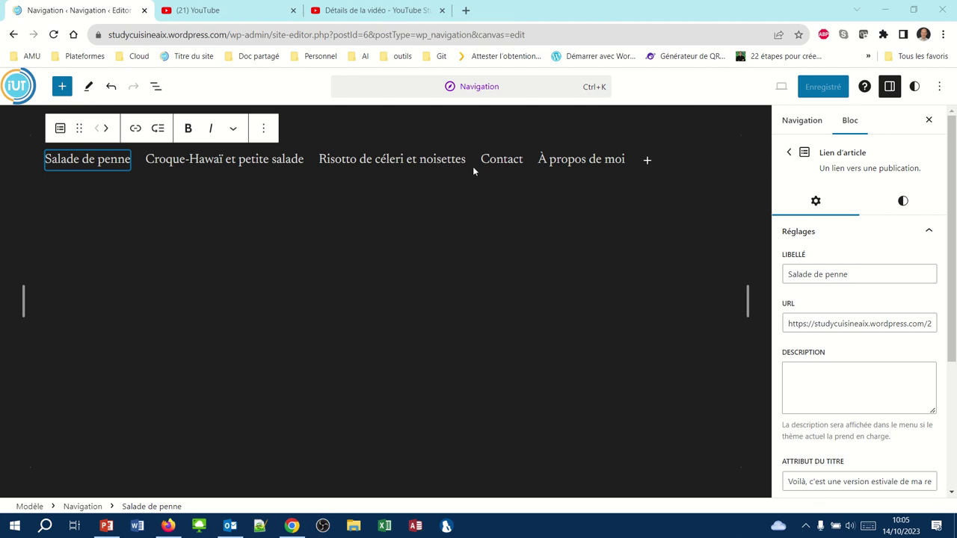
# Set the À propos de moi link's title attribute to "Ma vie, mon oeuvre" and save the navigation menu
pyautogui.click(573, 159)
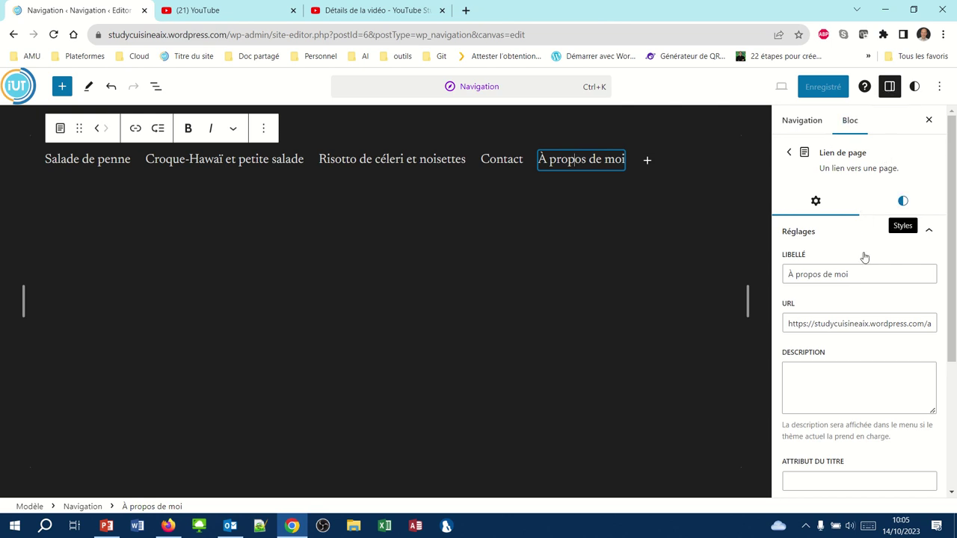
pyautogui.click(808, 483)
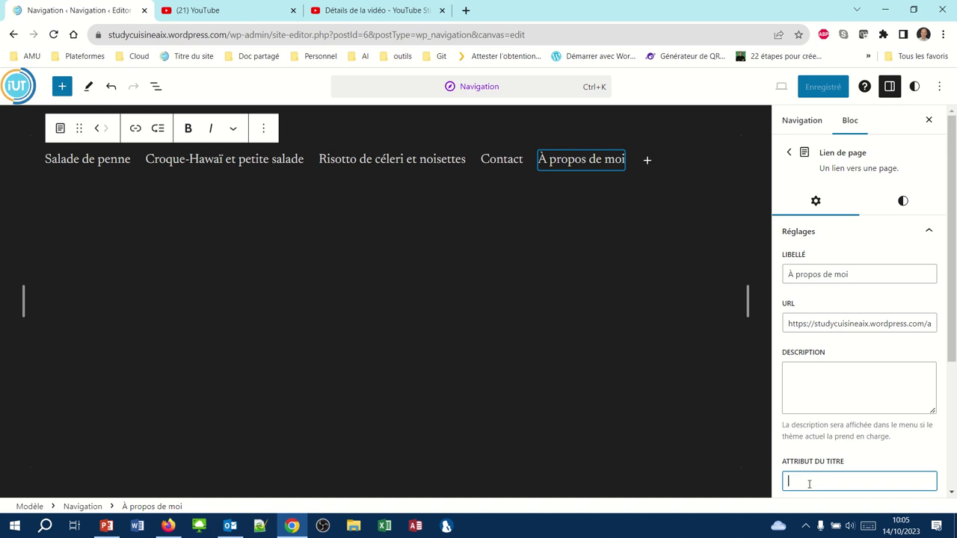
pyautogui.write('M')
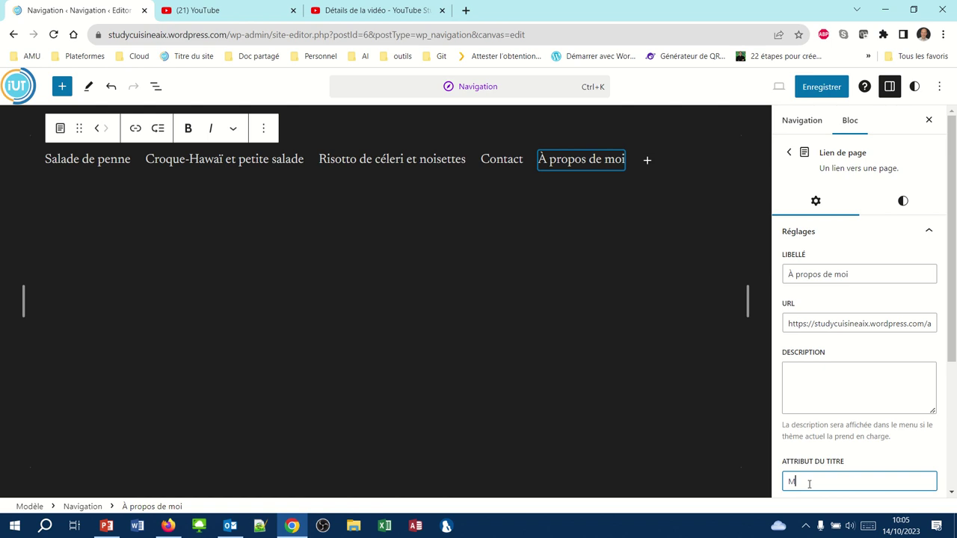
pyautogui.write('a vie, mon oeuvre')
pyautogui.click(834, 92)
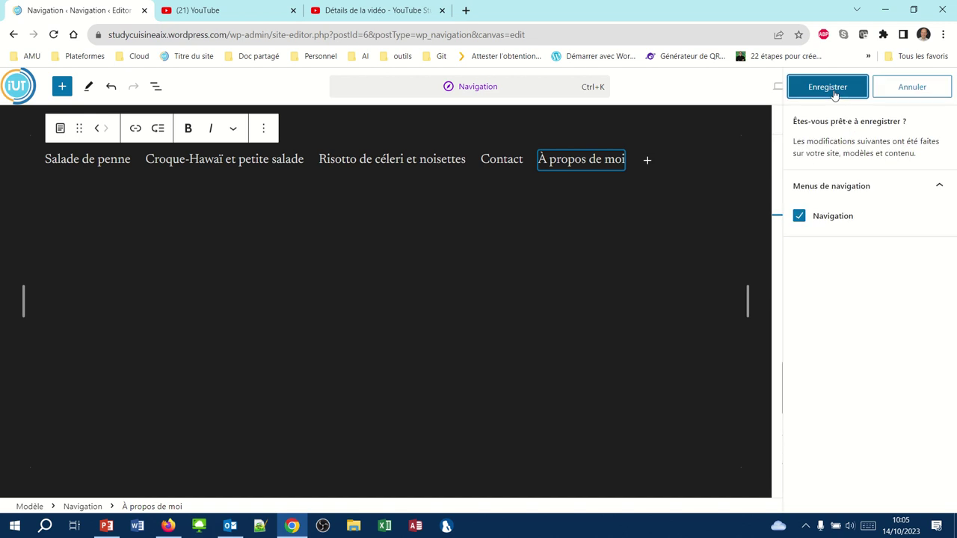
pyautogui.click(834, 92)
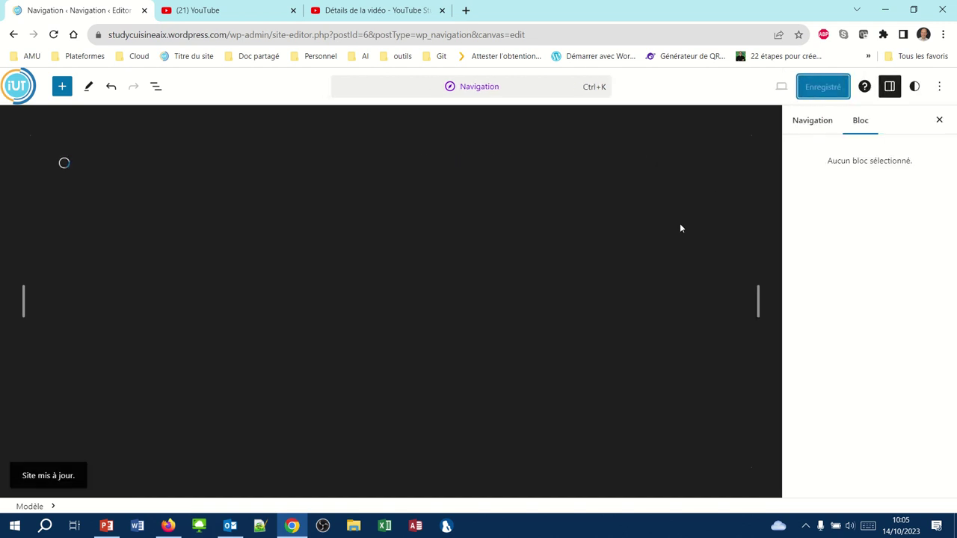
# Switch to Firefox, reload the published site's home page and open its navigation menu to check the links
pyautogui.click(168, 525)
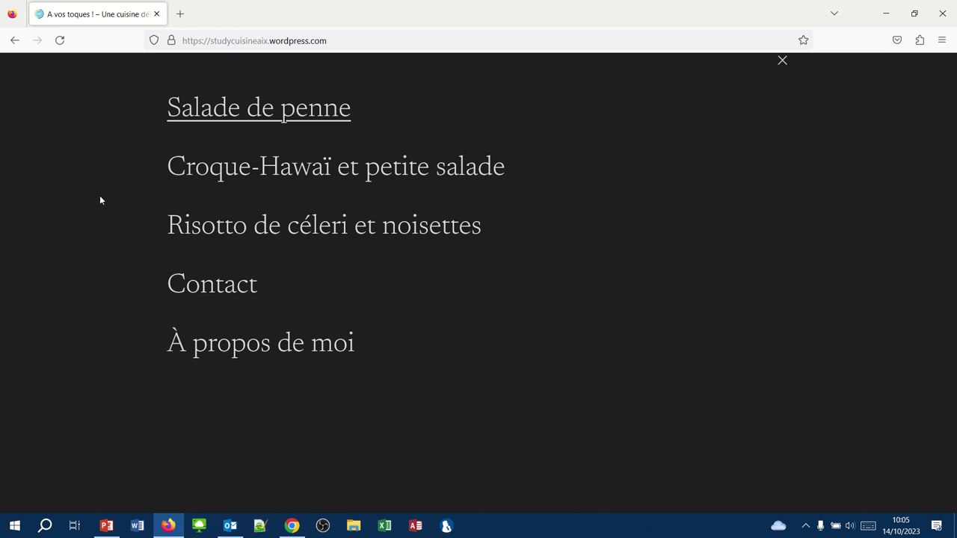
pyautogui.click(779, 61)
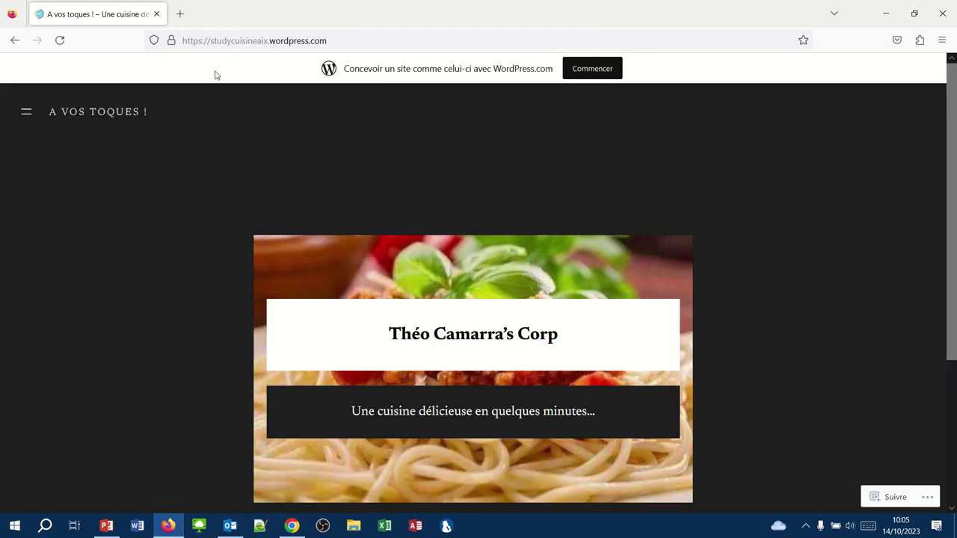
pyautogui.click(59, 40)
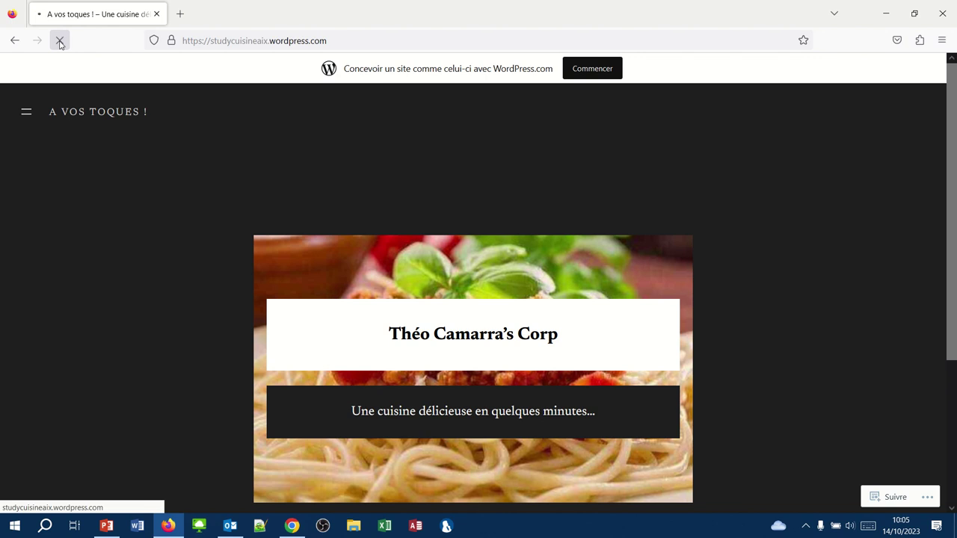
pyautogui.click(24, 116)
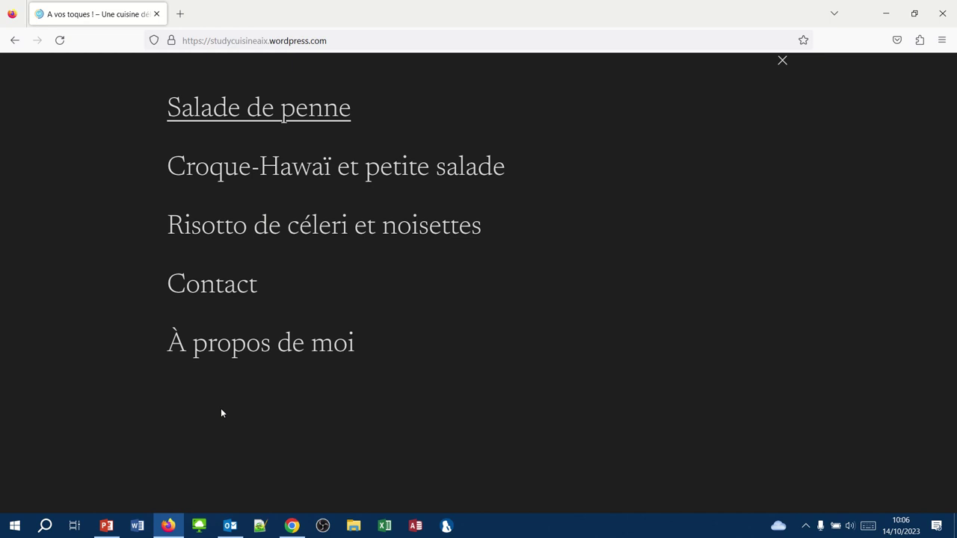
# Back in Chrome, search for "entr" and add a link to the Entrée category at the end of the navigation menu
pyautogui.click(291, 525)
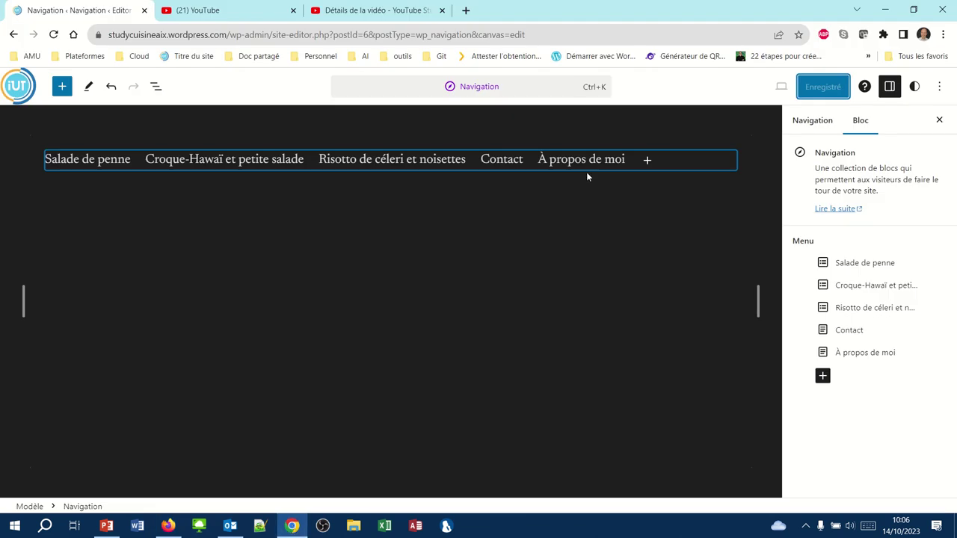
pyautogui.click(647, 160)
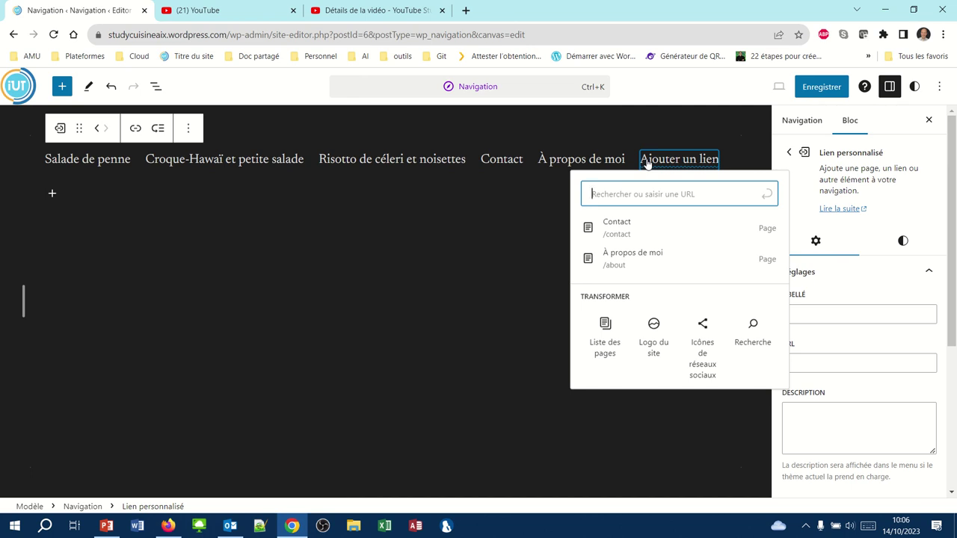
pyautogui.write('entr')
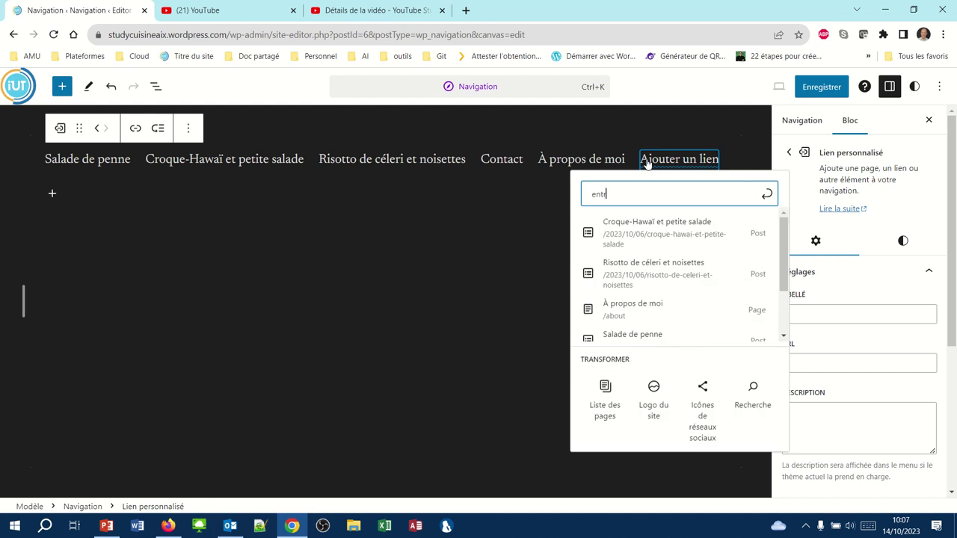
pyautogui.scroll(-2, 728, 310)
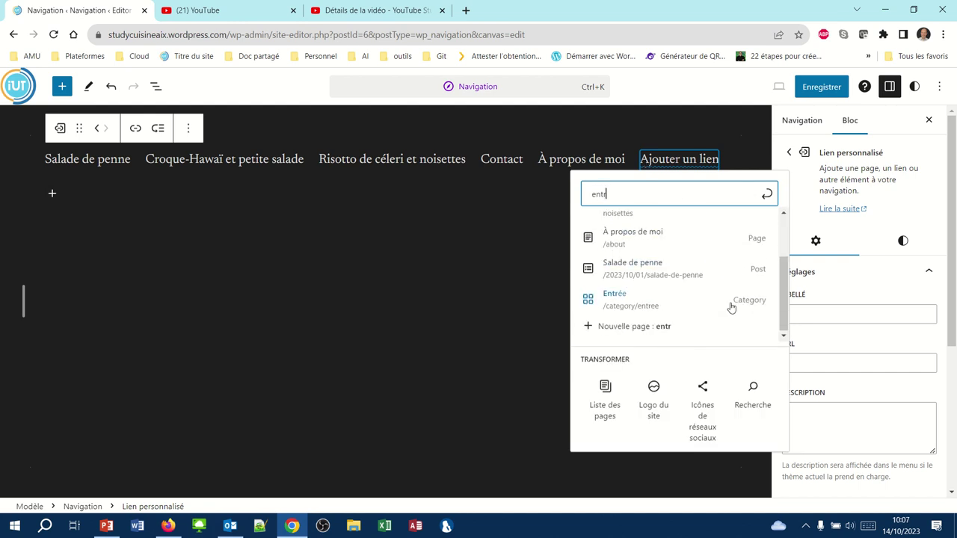
pyautogui.click(619, 302)
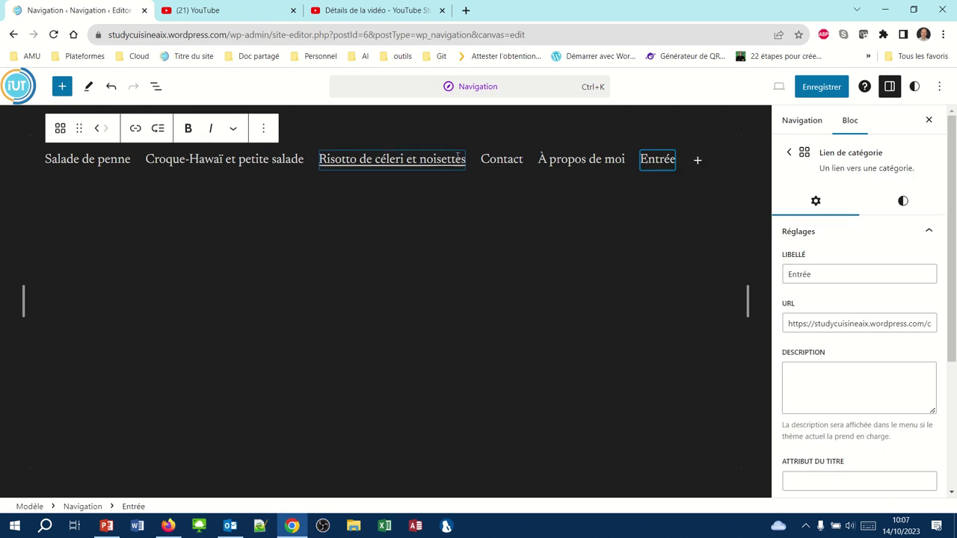
# Move the Entrée link between Salade de penne and Croque-Hawaï et petite salade in the navigation menu
pyautogui.click(97, 130)
pyautogui.click(97, 130)
pyautogui.click(96, 130)
pyautogui.click(96, 130)
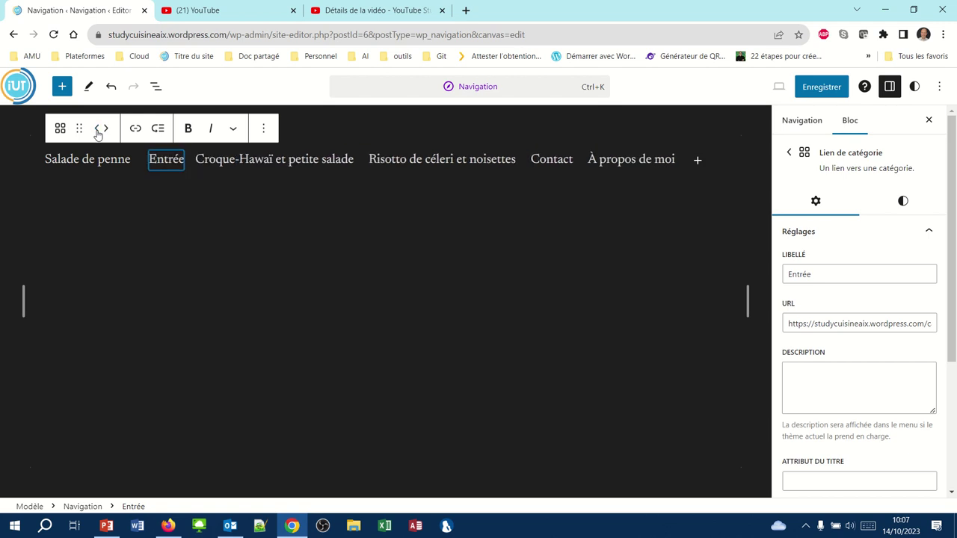
# Move the Entrée link to the start of the navigation menu and add the Plat principal category link at the end, searching for "plat pri"
pyautogui.click(96, 130)
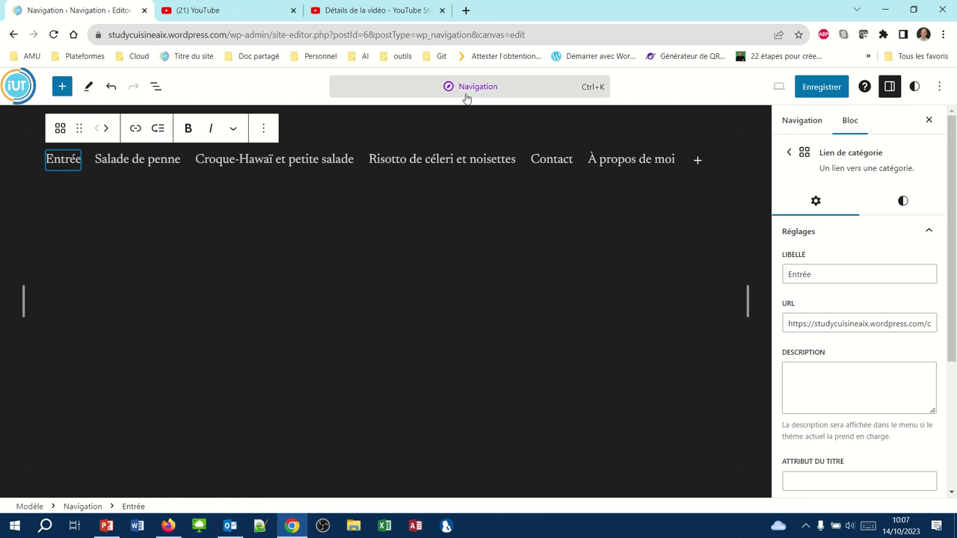
pyautogui.click(697, 160)
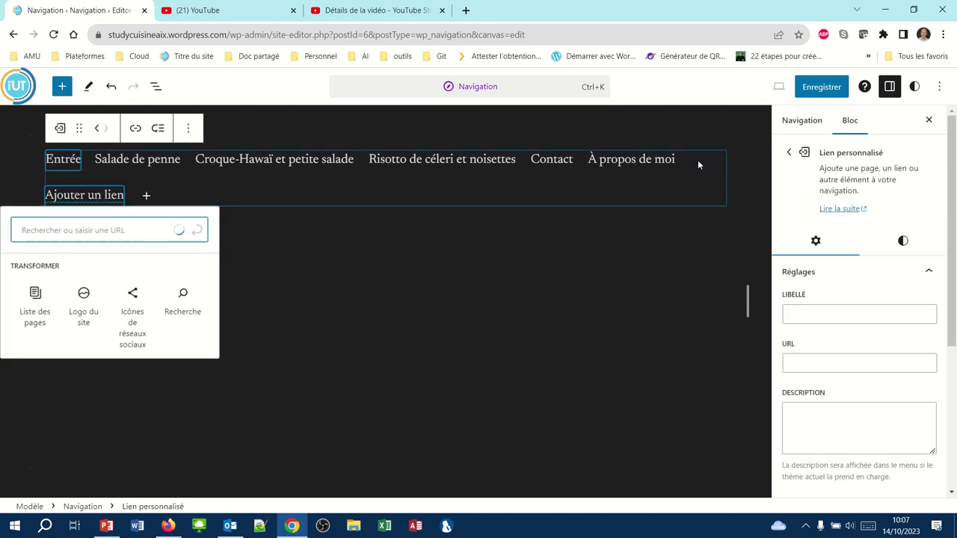
pyautogui.write('plat')
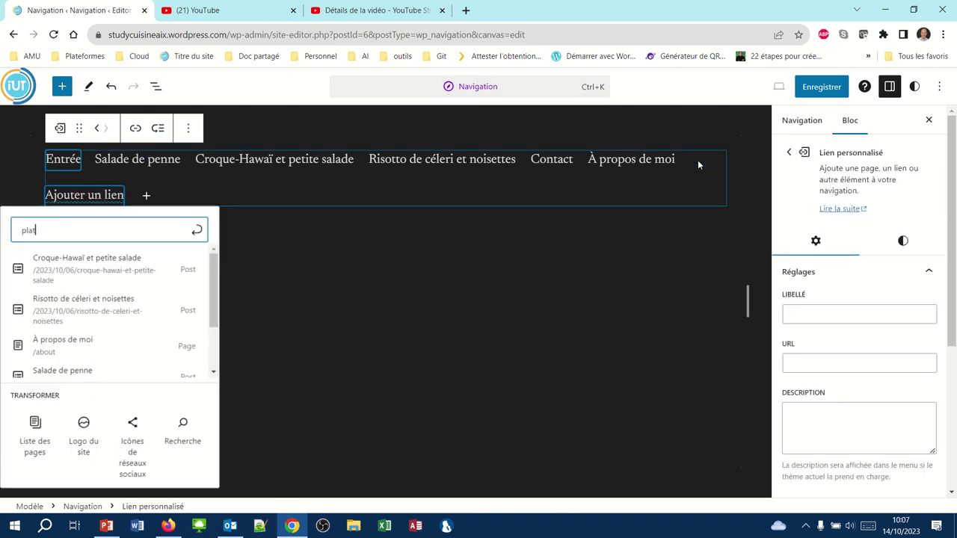
pyautogui.write(' pr')
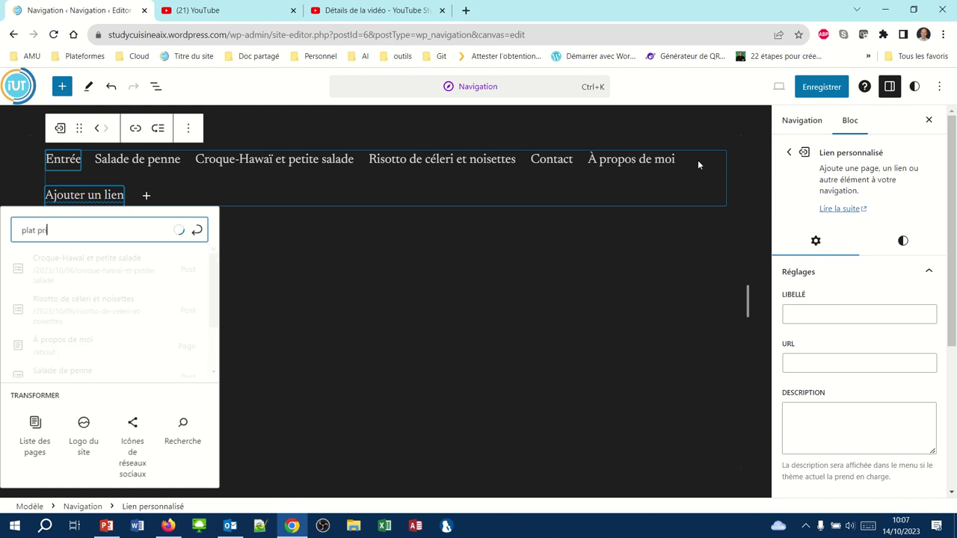
pyautogui.write('i')
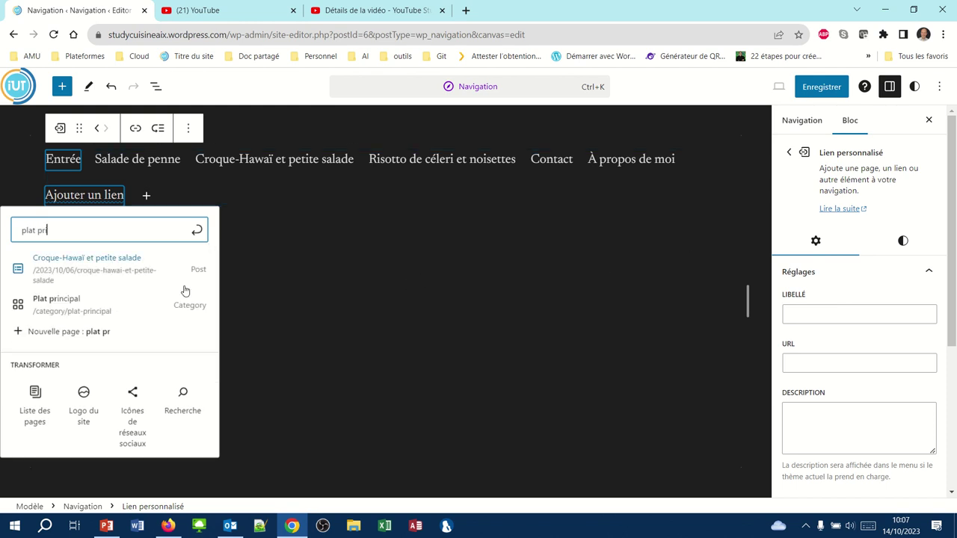
pyautogui.click(97, 308)
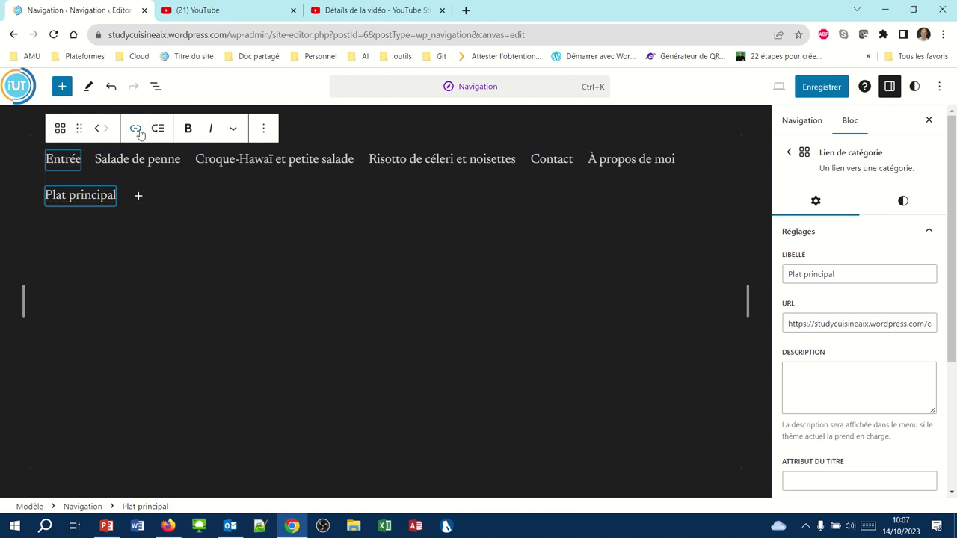
# Move the Plat principal link between Entrée and Salade de penne in the navigation menu
pyautogui.click(96, 130)
pyautogui.click(97, 131)
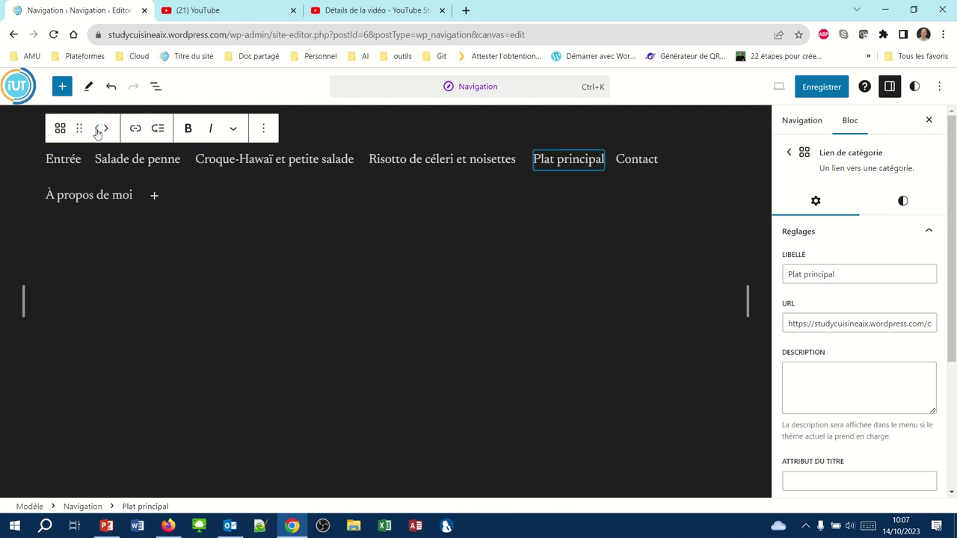
pyautogui.click(96, 132)
pyautogui.click(97, 133)
pyautogui.click(97, 133)
pyautogui.click(96, 133)
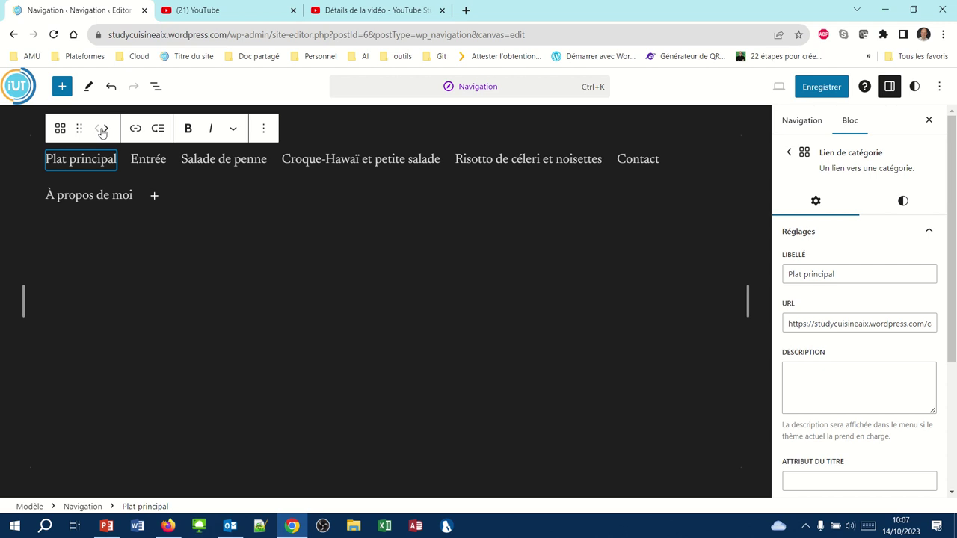
pyautogui.click(106, 130)
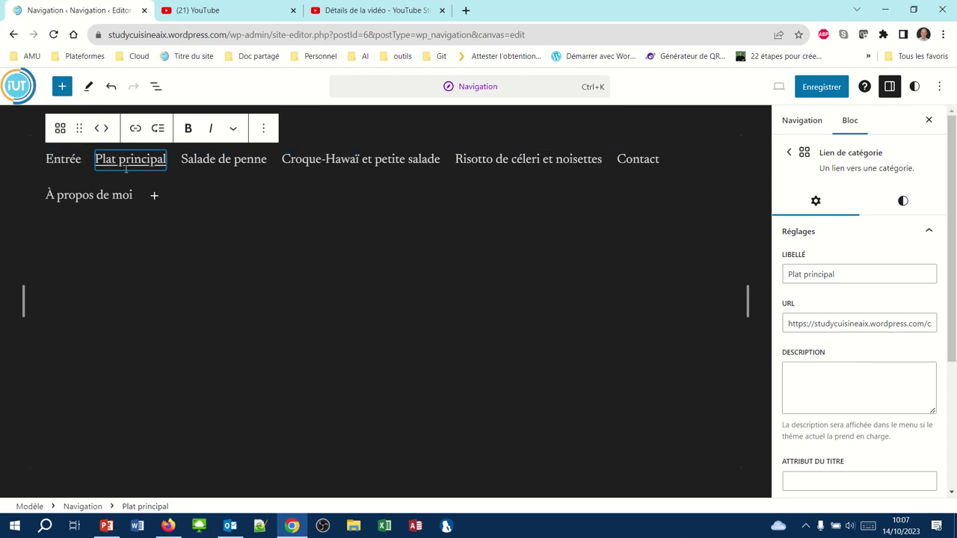
# Delete the Salade de penne, Croque-Hawaï et petite salade, and Risotto de céleri et noisettes links from the navigation menu
pyautogui.click(221, 156)
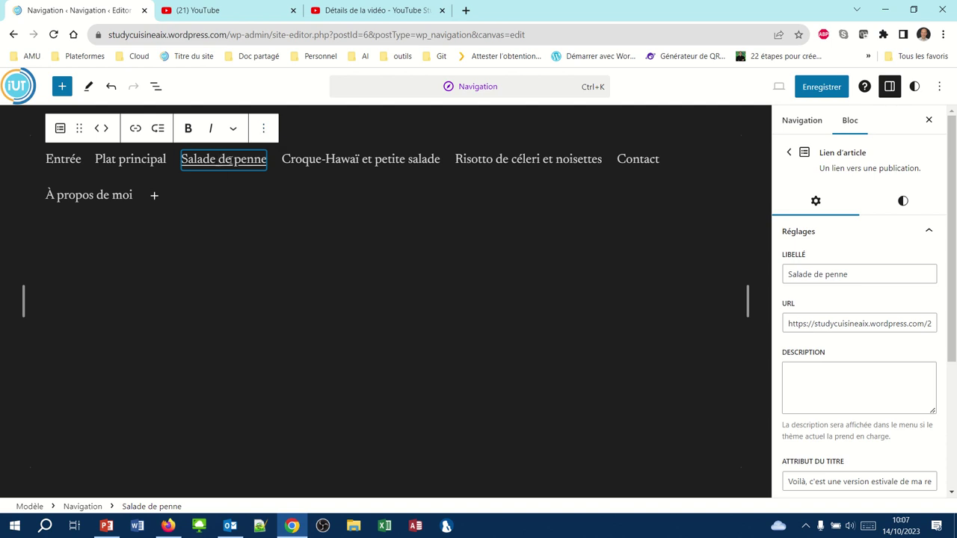
pyautogui.click(264, 131)
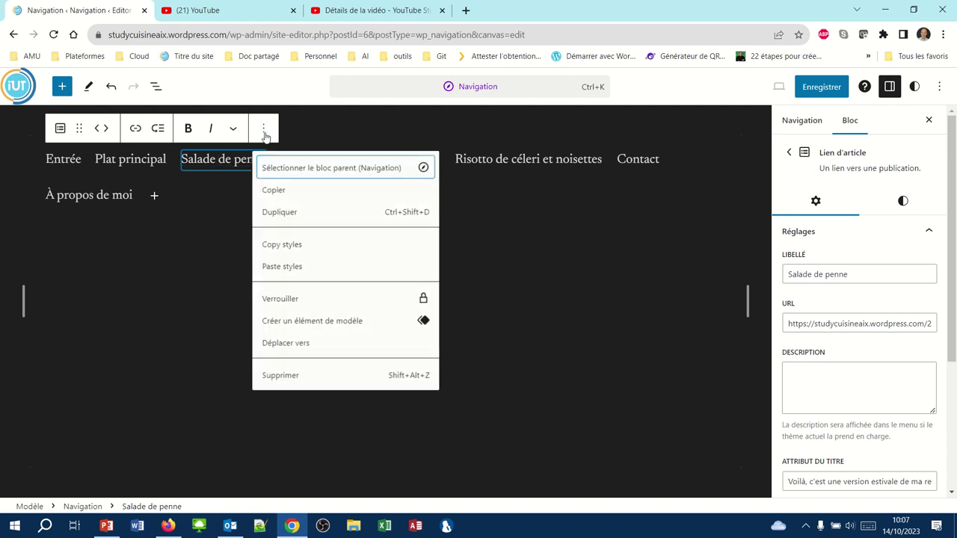
pyautogui.click(285, 380)
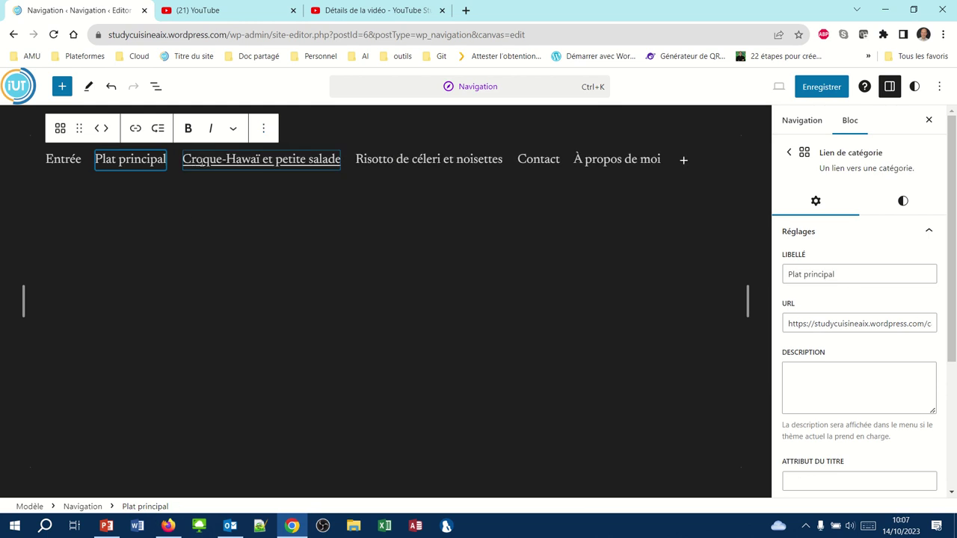
pyautogui.click(201, 160)
pyautogui.click(263, 129)
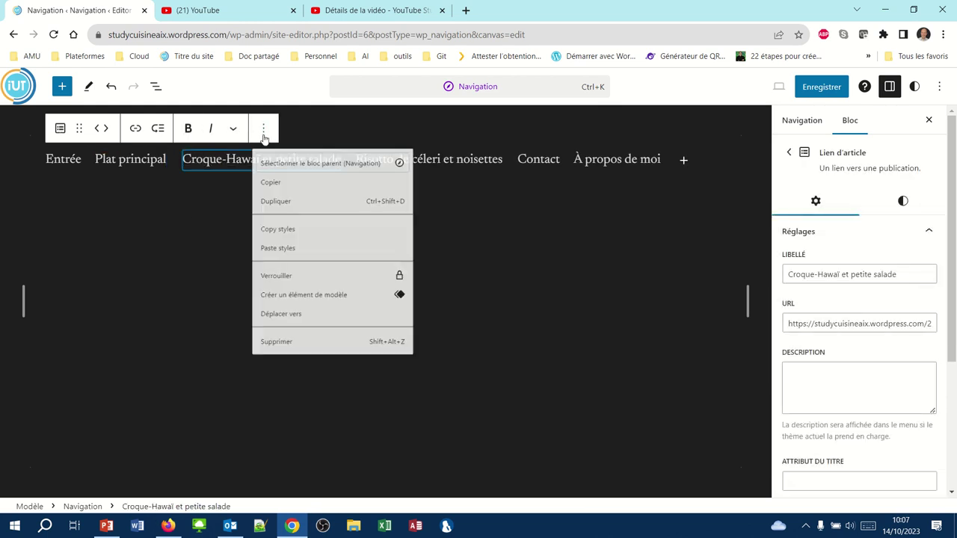
pyautogui.click(289, 379)
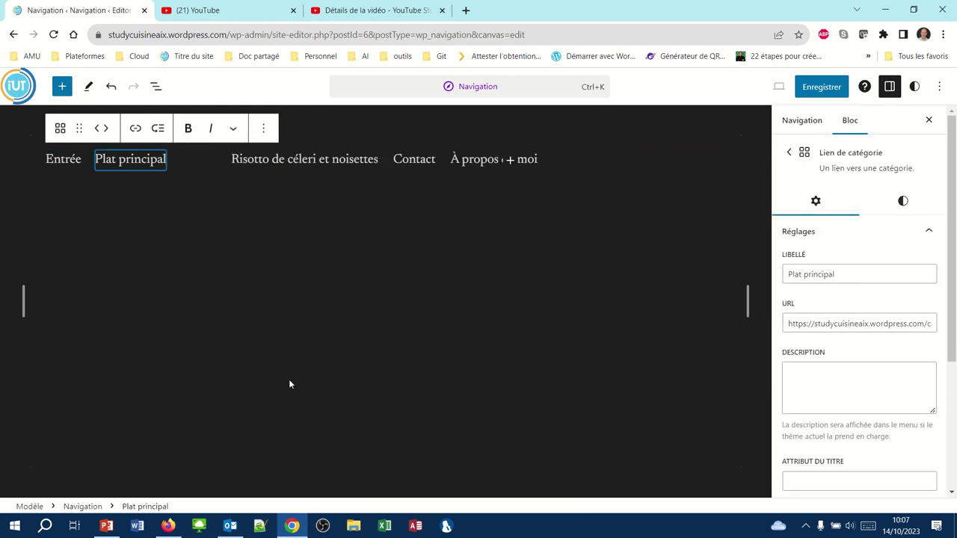
pyautogui.click(239, 159)
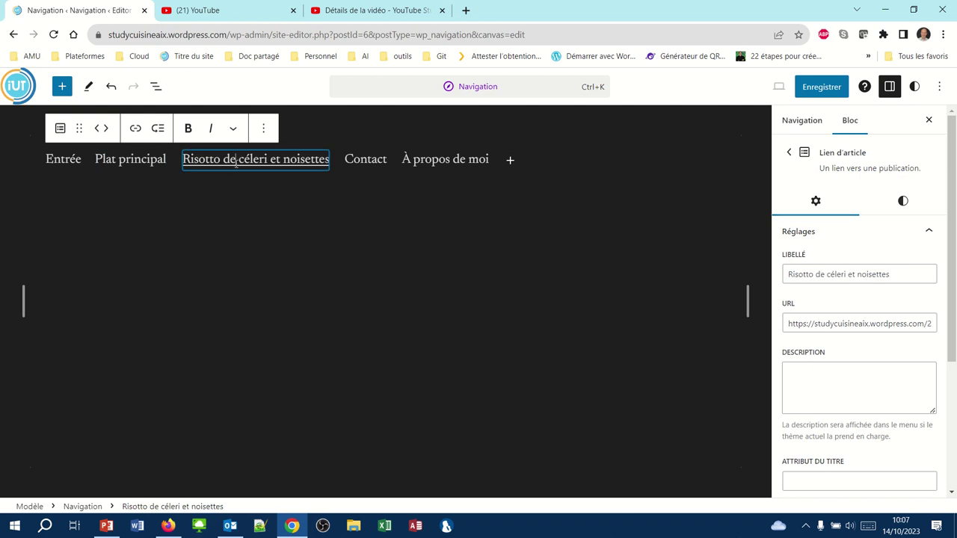
pyautogui.click(264, 128)
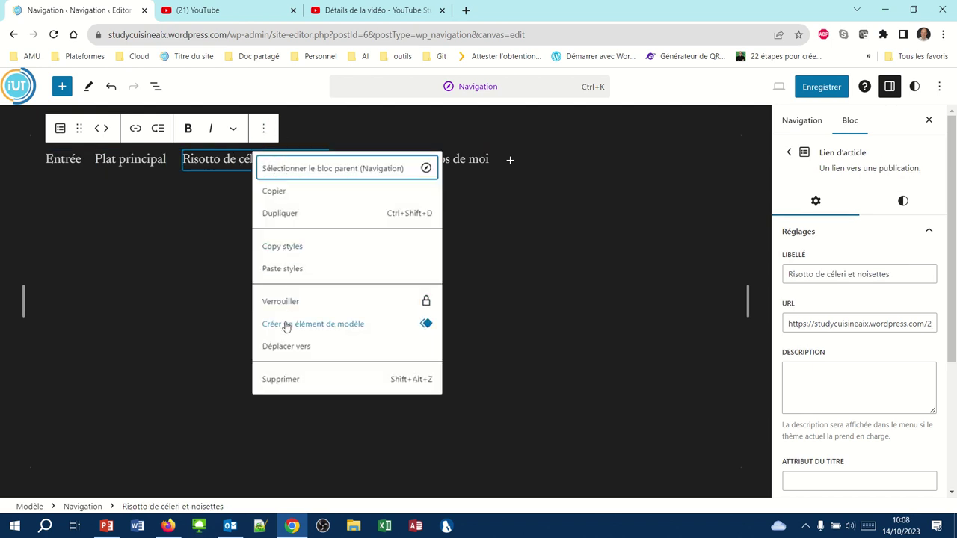
pyautogui.click(280, 379)
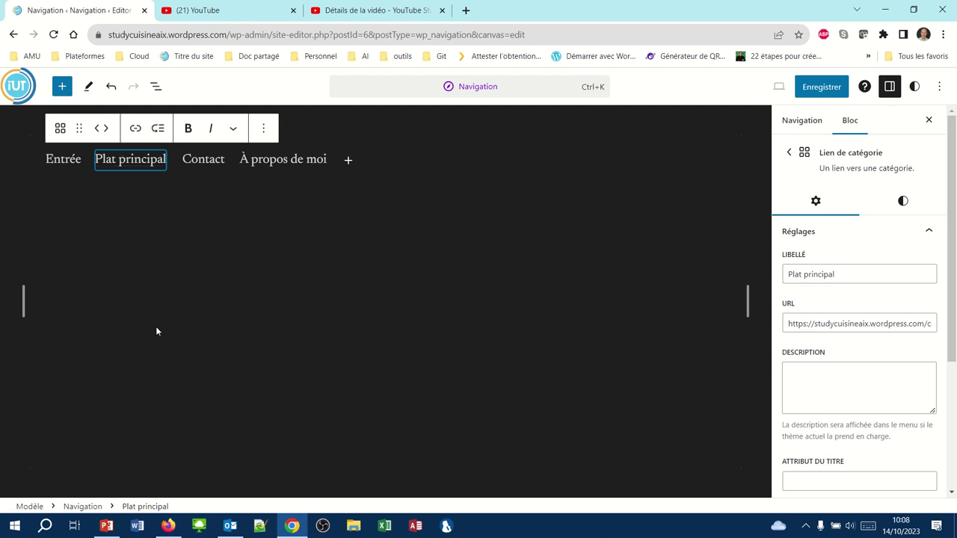
# Give Entrée a submenu containing a link to the Croque-Hawaï et petite salade post, searching for "croqu"
pyautogui.click(61, 158)
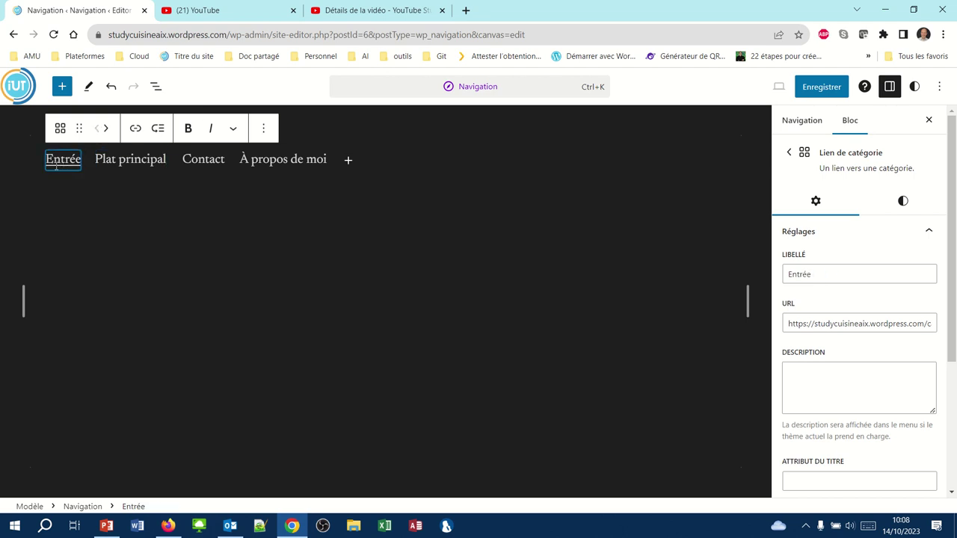
pyautogui.click(157, 130)
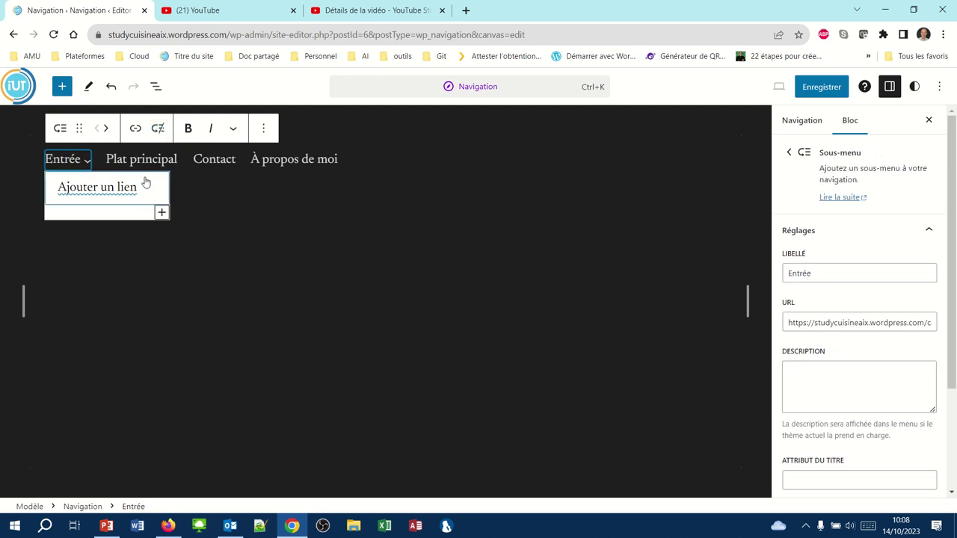
pyautogui.click(105, 191)
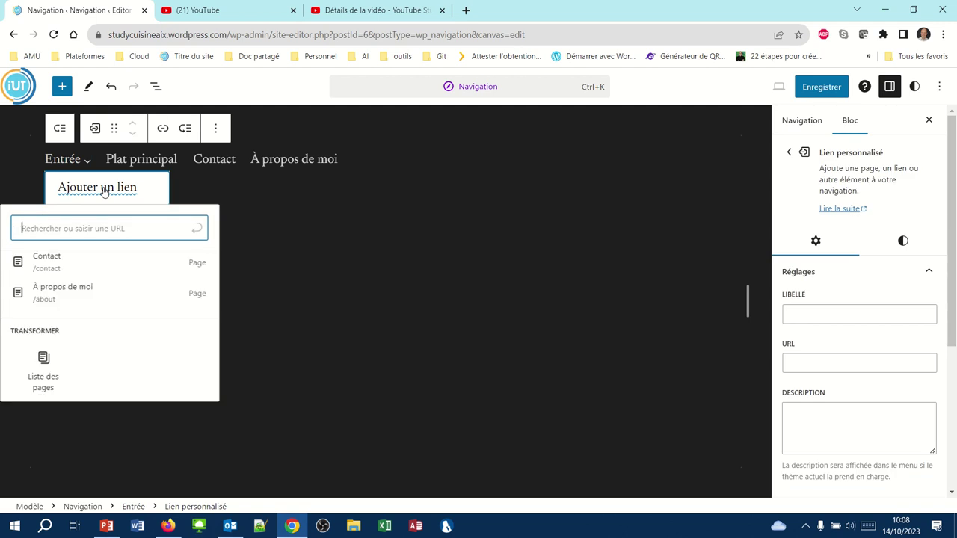
pyautogui.write('croqu')
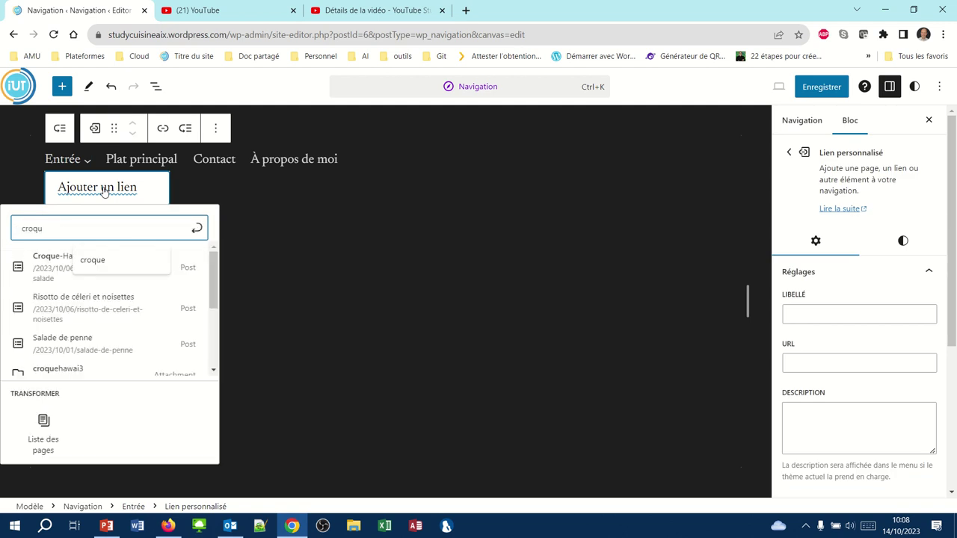
pyautogui.click(47, 270)
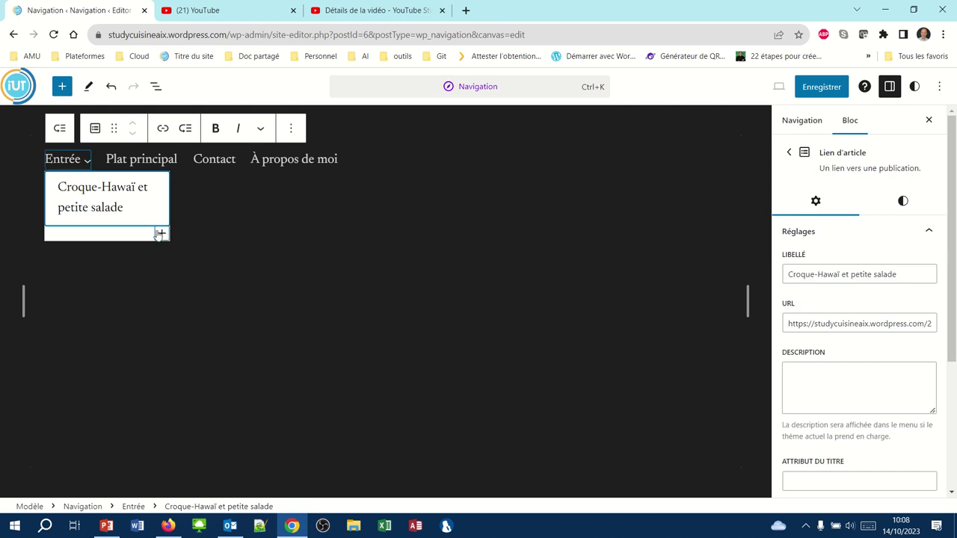
# Give Plat principal a submenu containing a link to the Salade de penne post, searching for "sala"
pyautogui.click(142, 159)
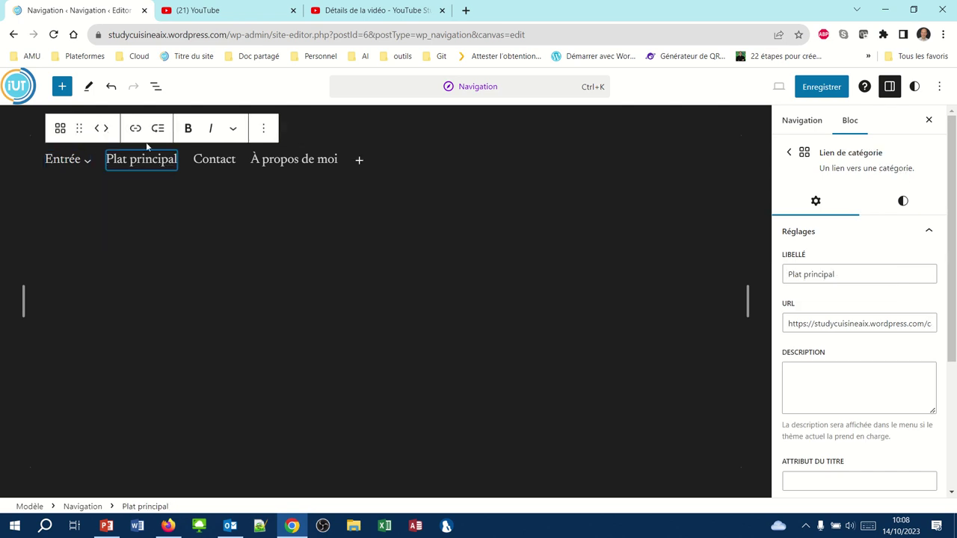
pyautogui.click(158, 127)
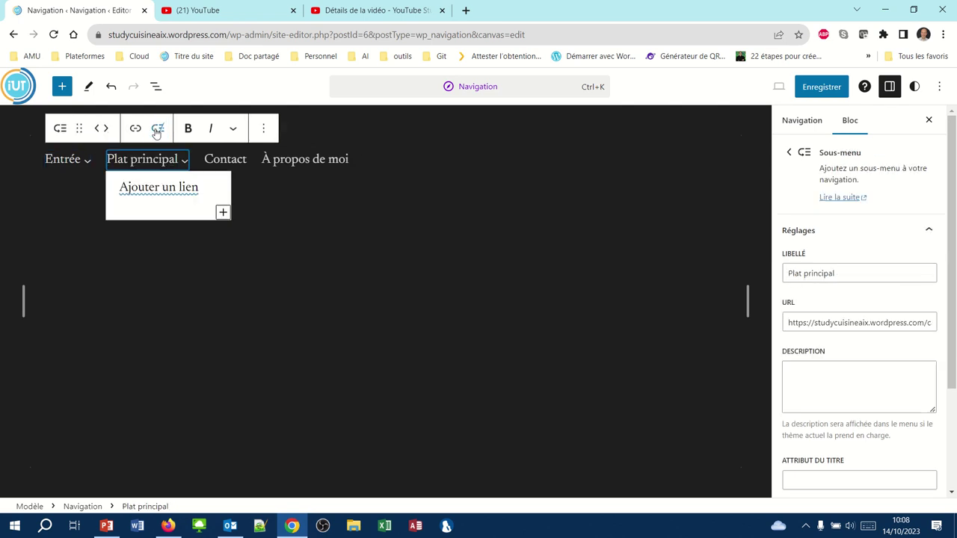
pyautogui.click(155, 186)
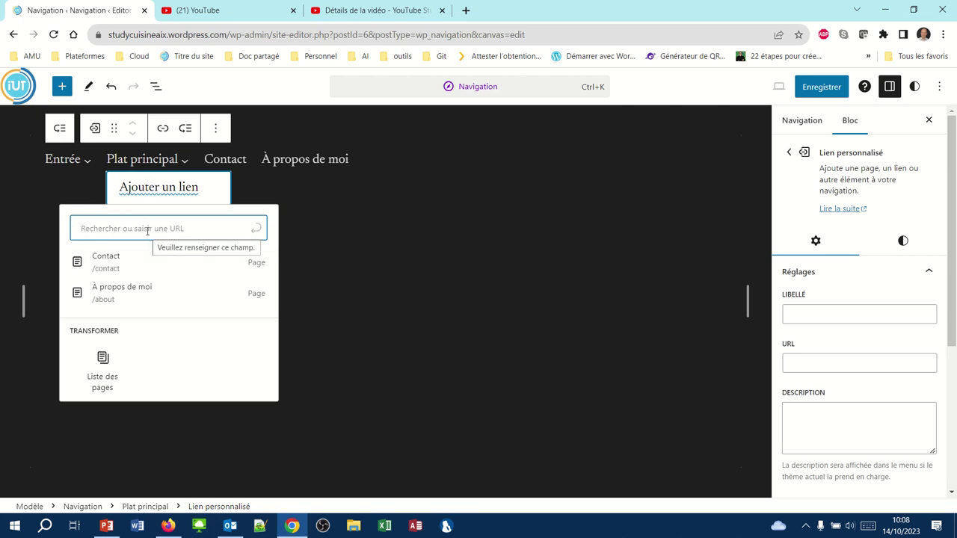
pyautogui.write('sala')
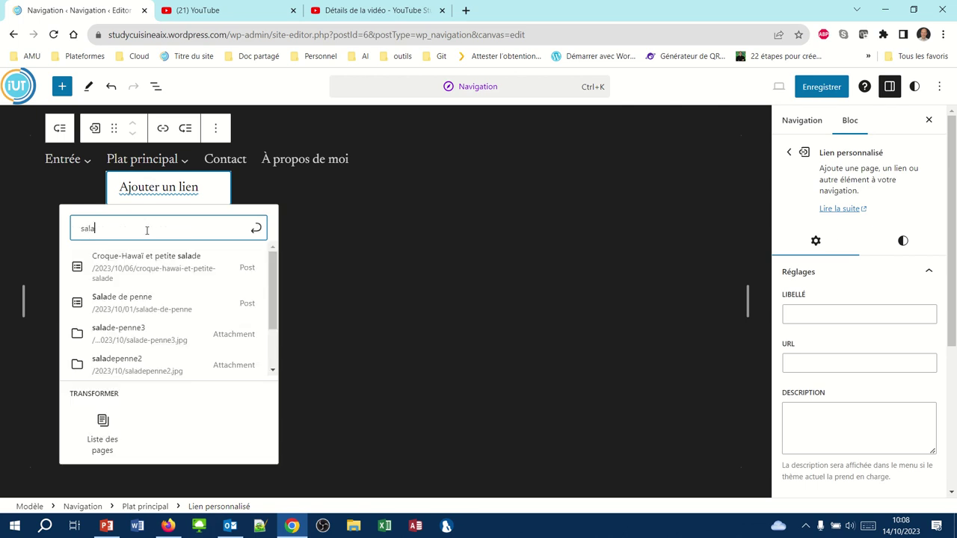
pyautogui.click(129, 307)
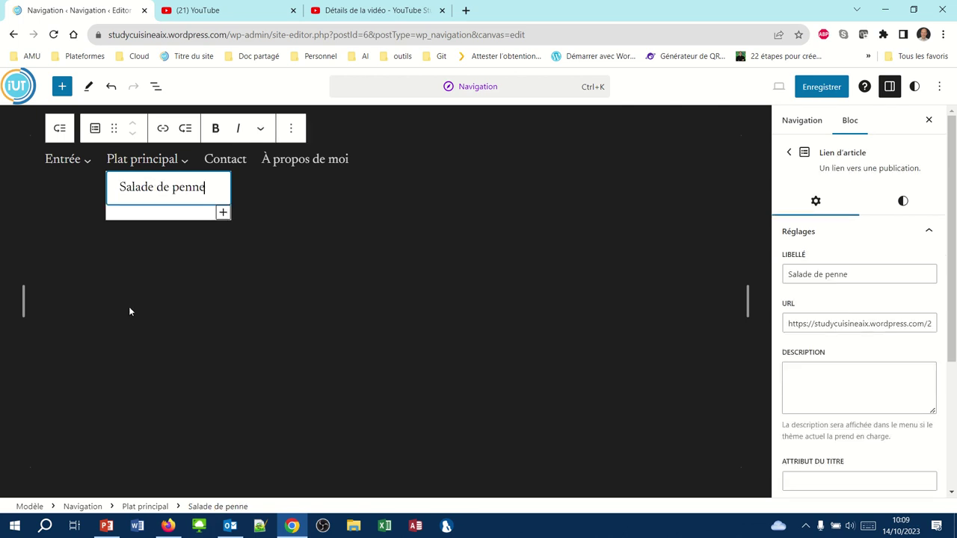
# Add a link to the Risotto de céleri et noisettes post below Salade de penne in the Plat principal submenu, searching for "riso"
pyautogui.click(223, 213)
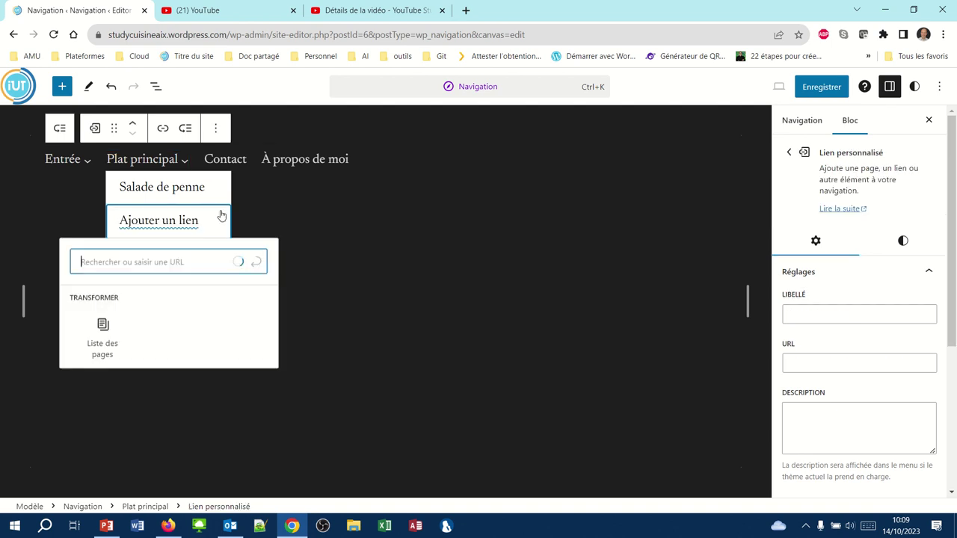
pyautogui.click(187, 253)
pyautogui.write('riso')
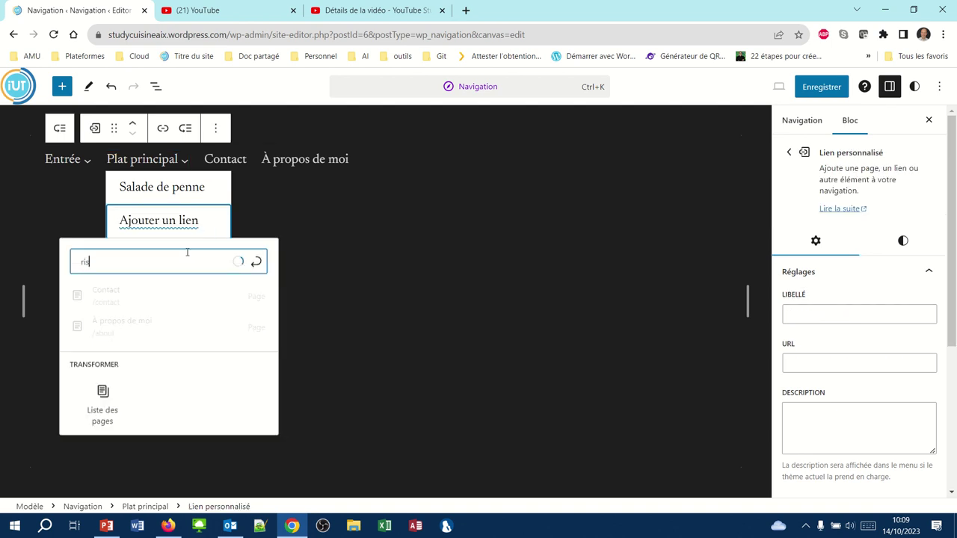
pyautogui.click(157, 295)
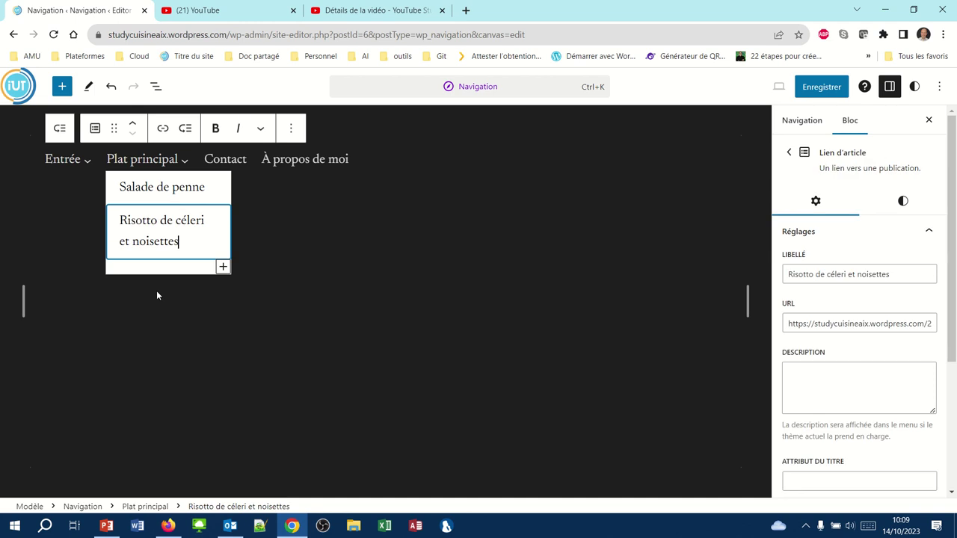
pyautogui.click(253, 278)
# Set the Salade de penne link's title attribute to "Voilà c'est une version estivale de ma recette au thon rouge et à la vodka"
pyautogui.moveTo(77, 157)
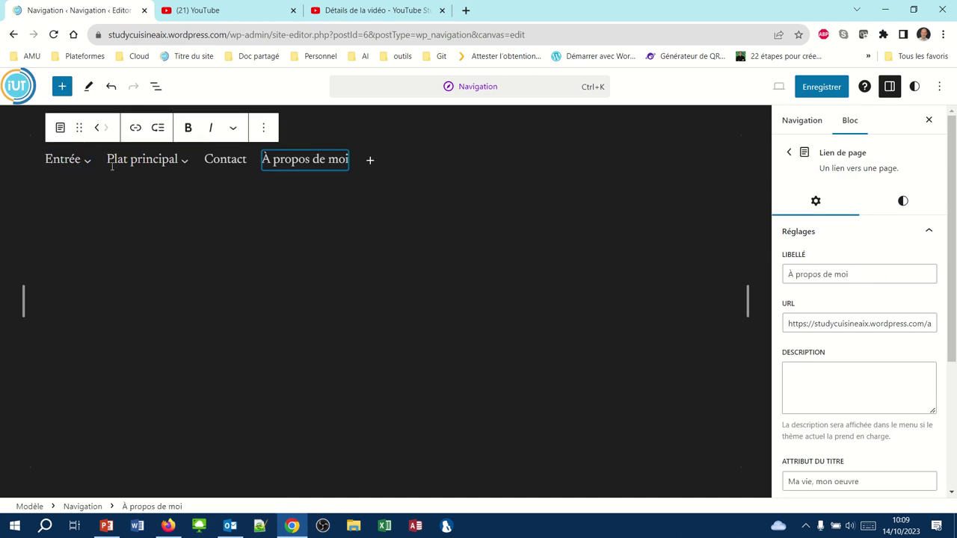
pyautogui.moveTo(132, 161)
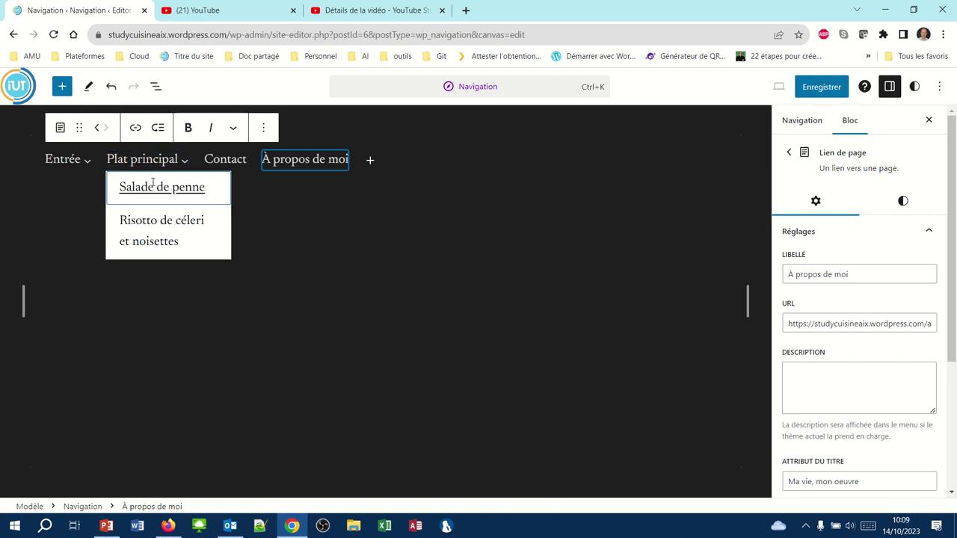
pyautogui.click(155, 187)
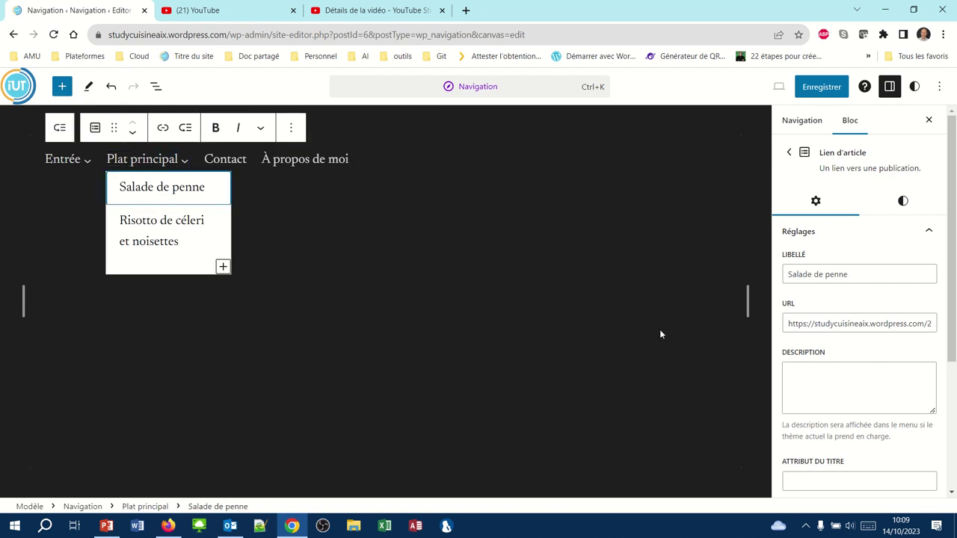
pyautogui.click(797, 479)
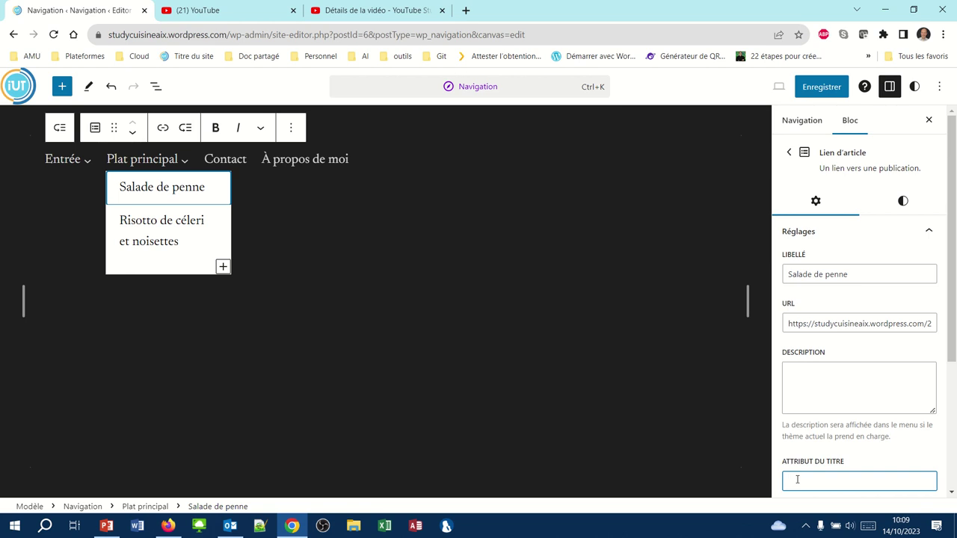
pyautogui.write('Voila')
pyautogui.write(" c'est une version estivale de ma rec")
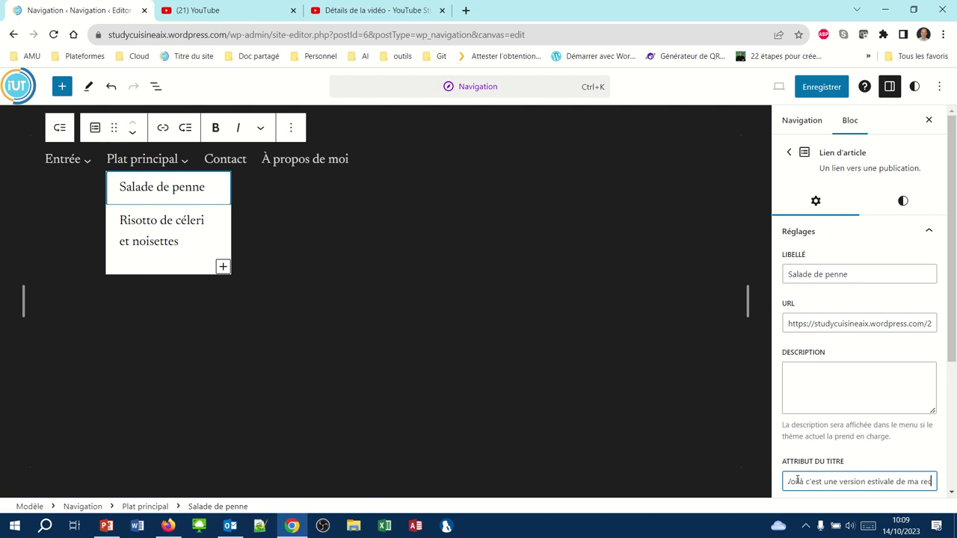
pyautogui.write('ette au thon')
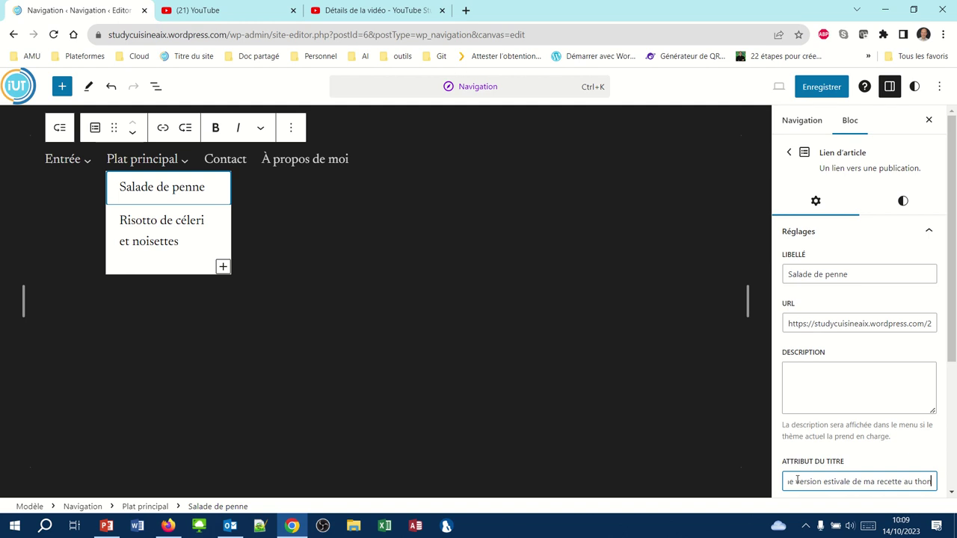
pyautogui.write(' rouge et')
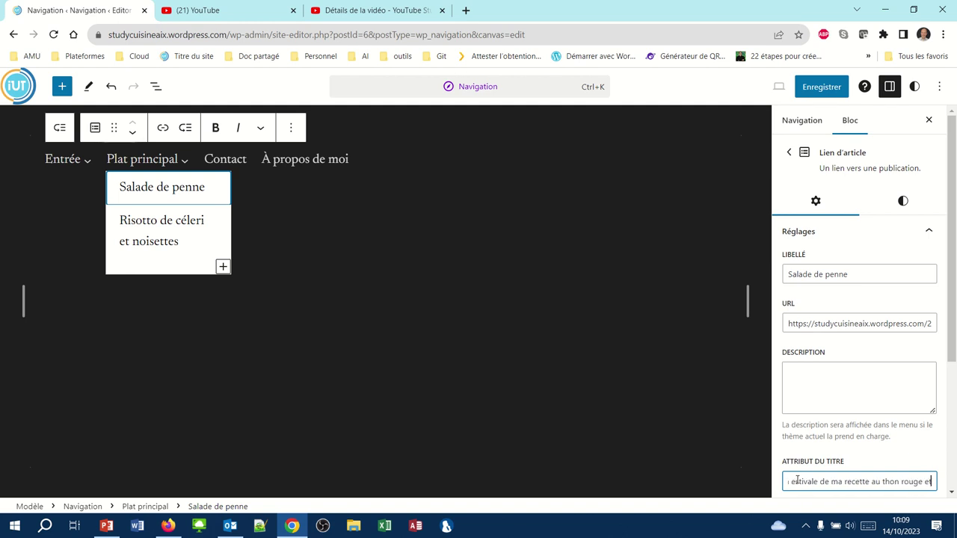
pyautogui.write(' à la vodka')
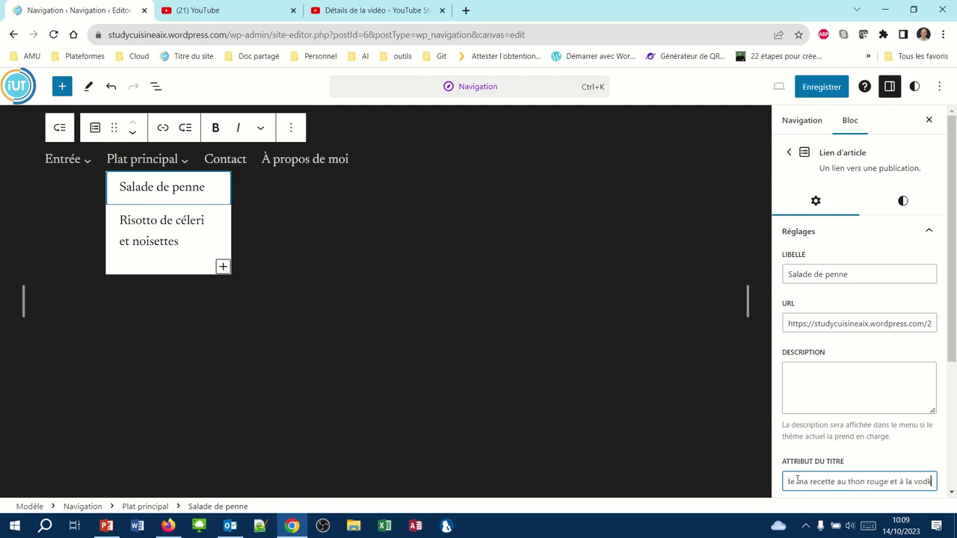
pyautogui.write('.')
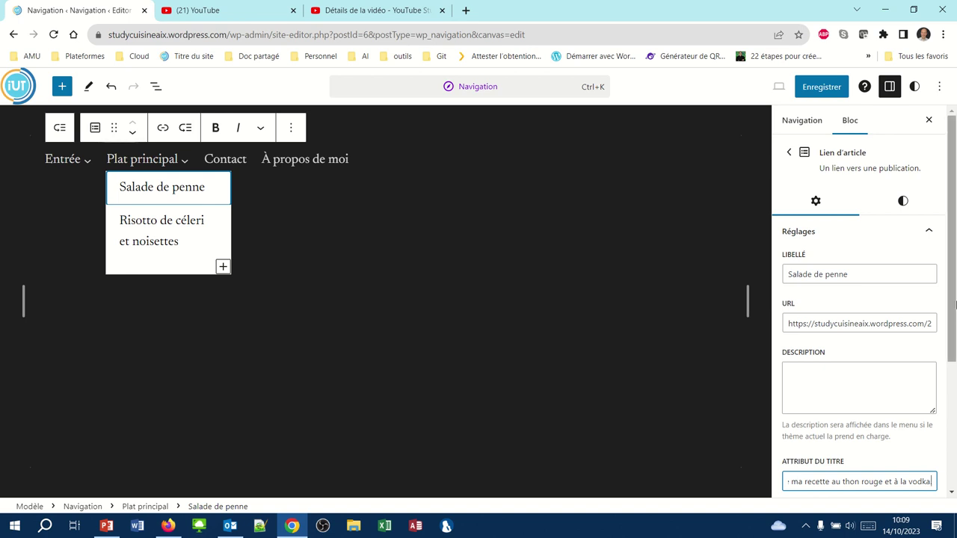
# Save the changes made to the Navigation menu
pyautogui.click(812, 95)
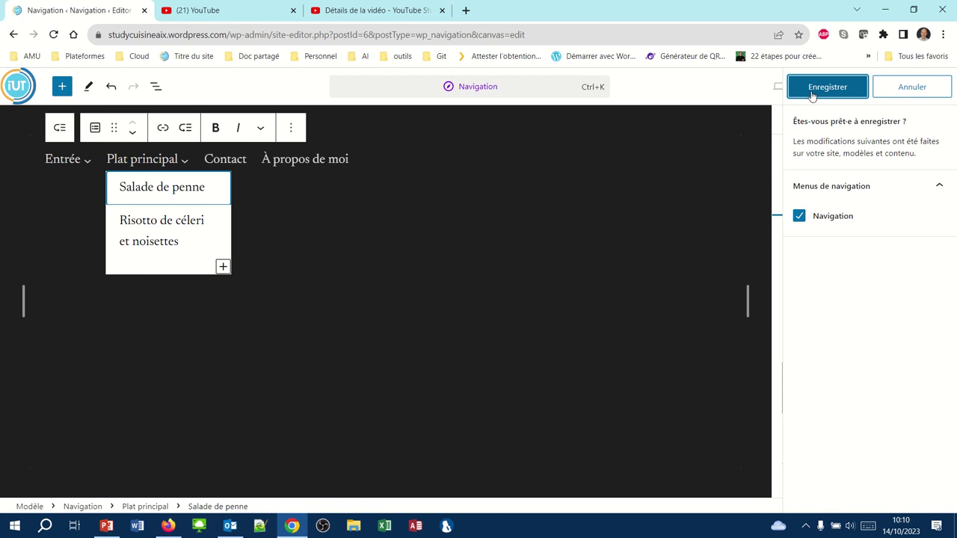
pyautogui.click(811, 92)
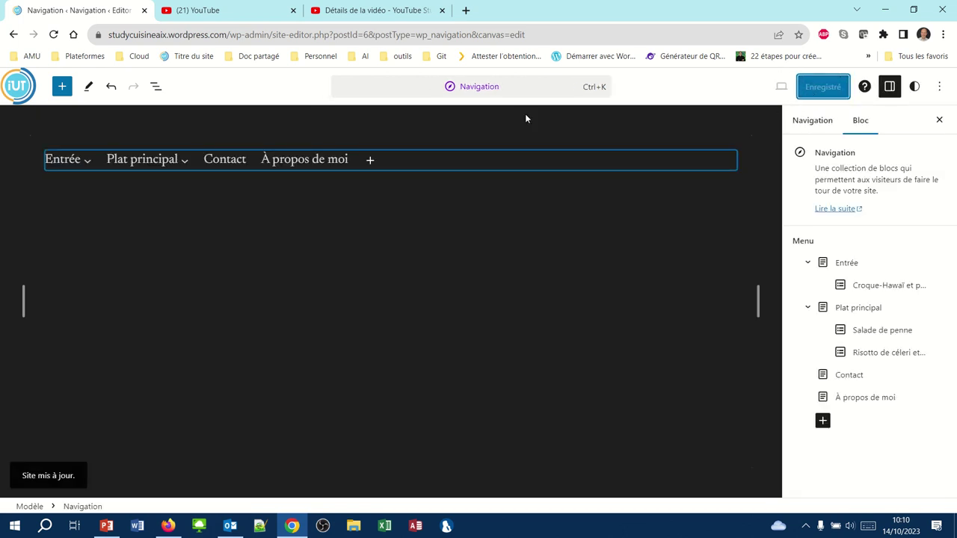
pyautogui.click(329, 161)
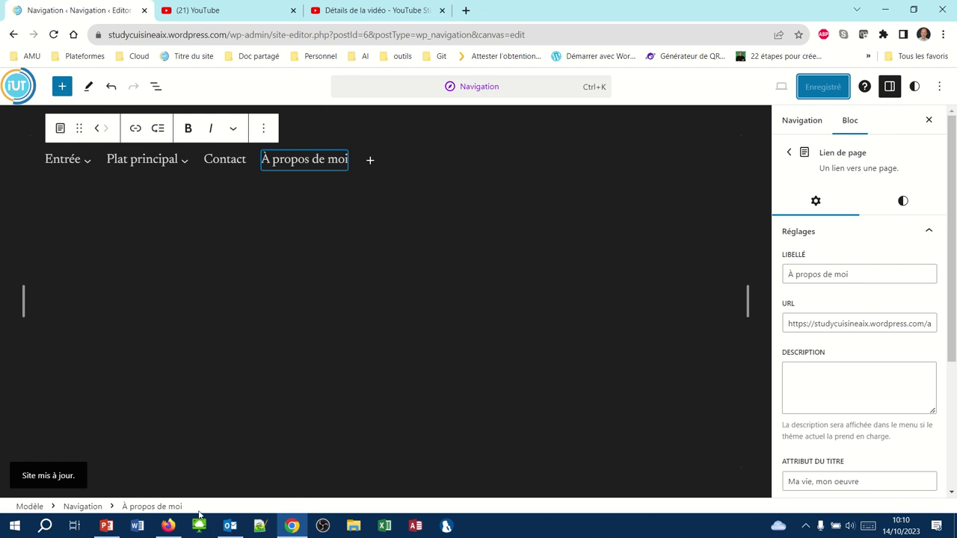
# Switch to the published site in Firefox and open the Croque-Hawaï et petite salade post from its menu
pyautogui.click(168, 527)
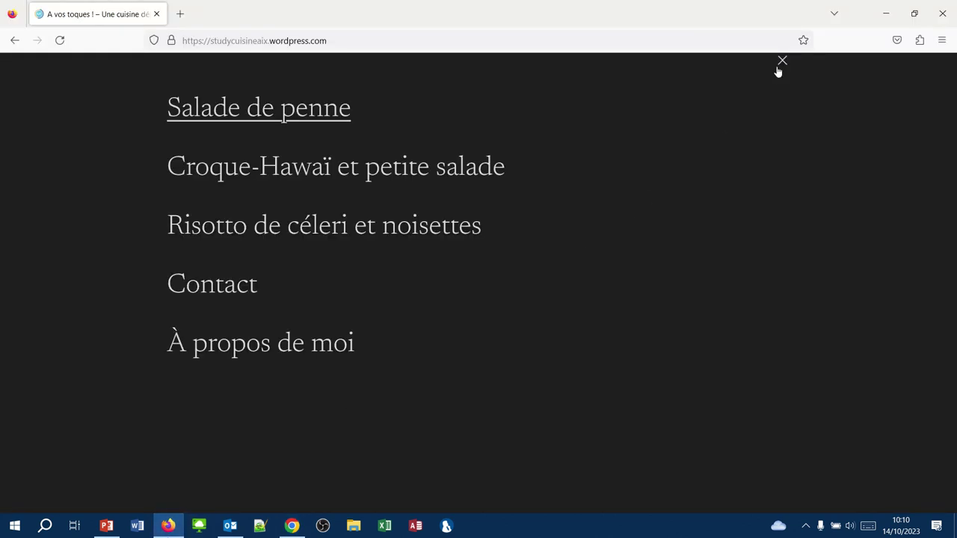
pyautogui.click(779, 66)
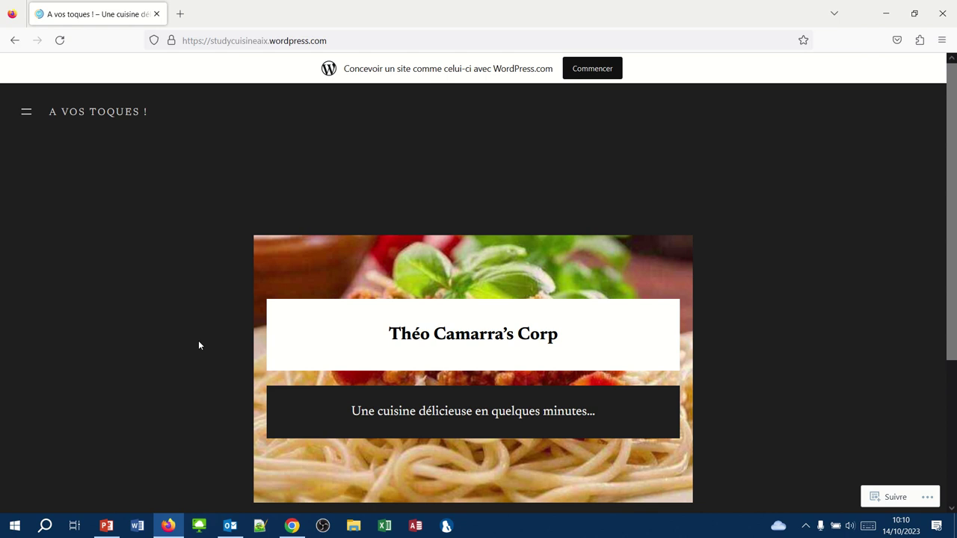
pyautogui.click(27, 114)
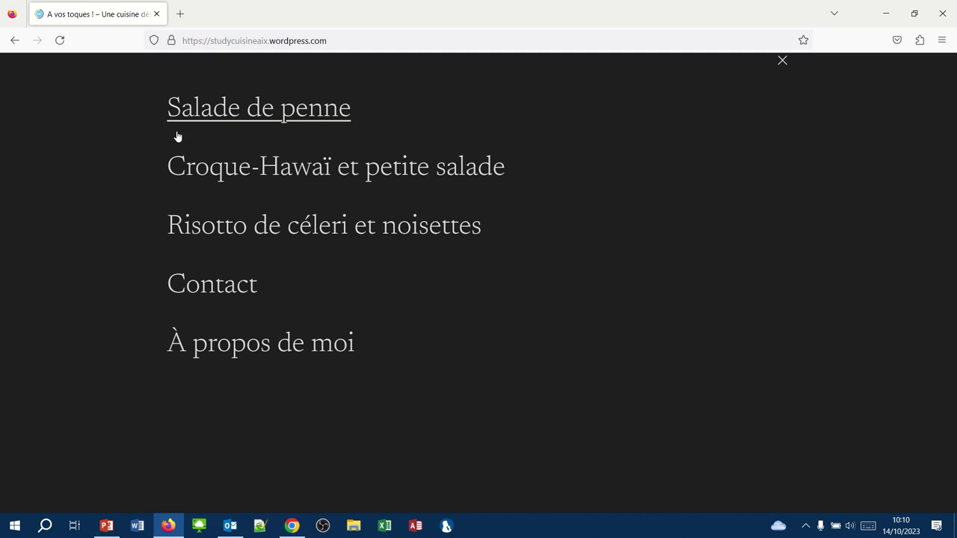
pyautogui.click(782, 62)
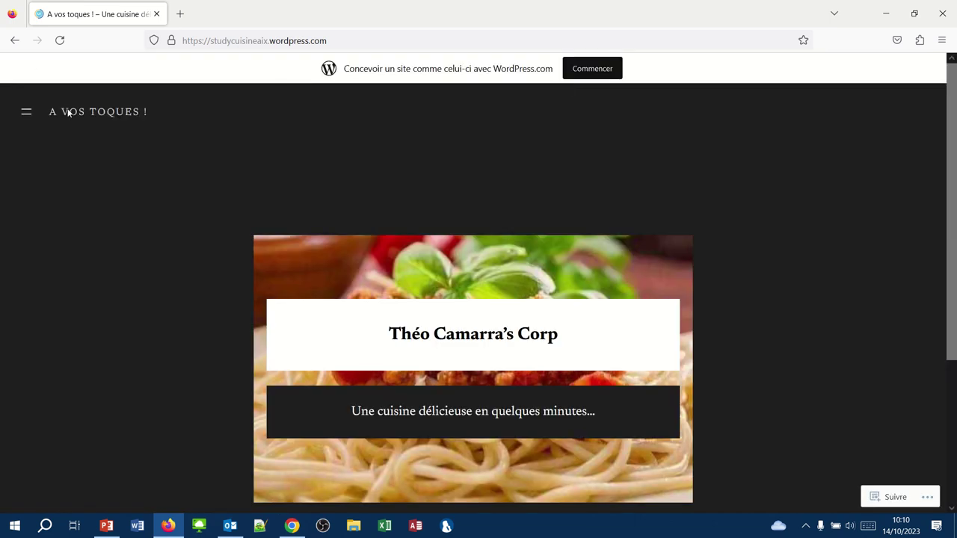
pyautogui.click(25, 114)
pyautogui.click(204, 179)
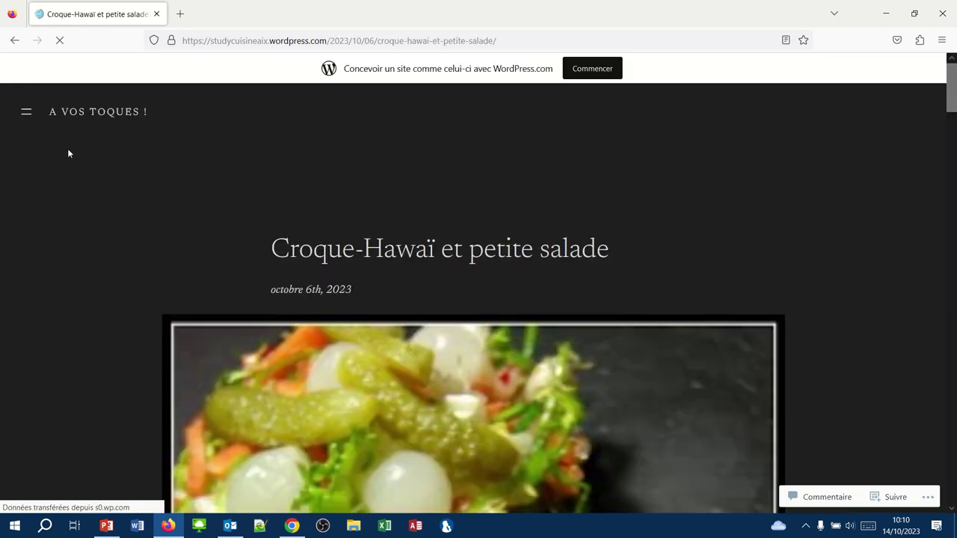
# Examine the category links and their submenus in the published site's menu from the post page
pyautogui.click(21, 110)
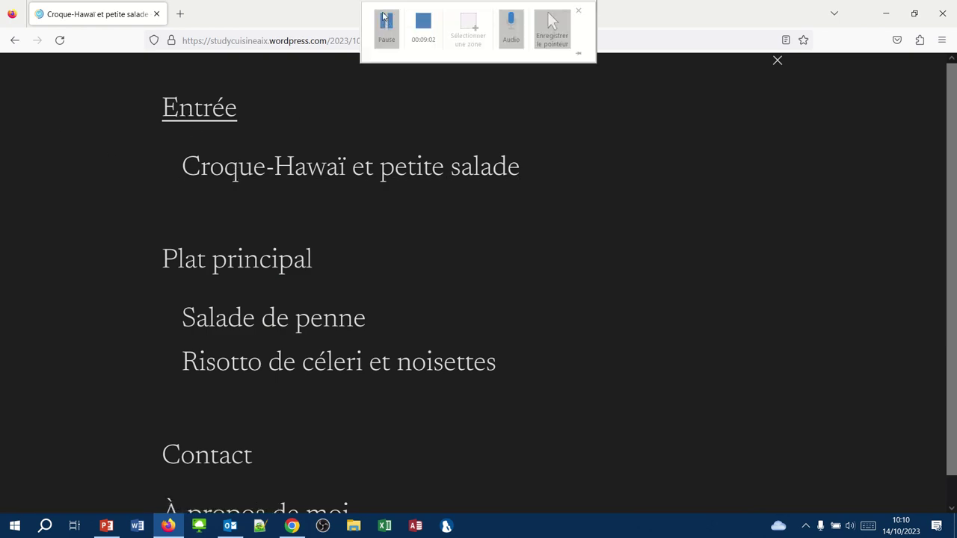
pyautogui.click(382, 16)
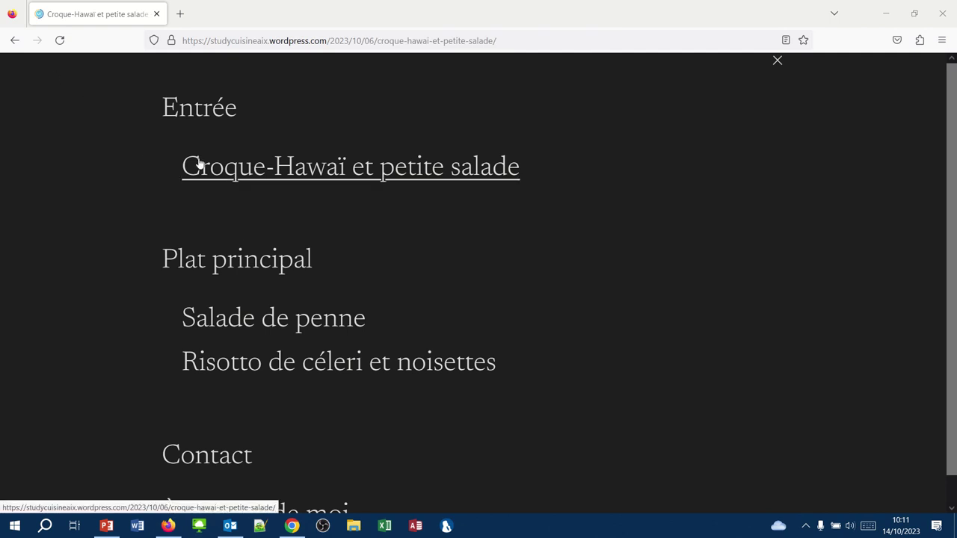
pyautogui.click(777, 61)
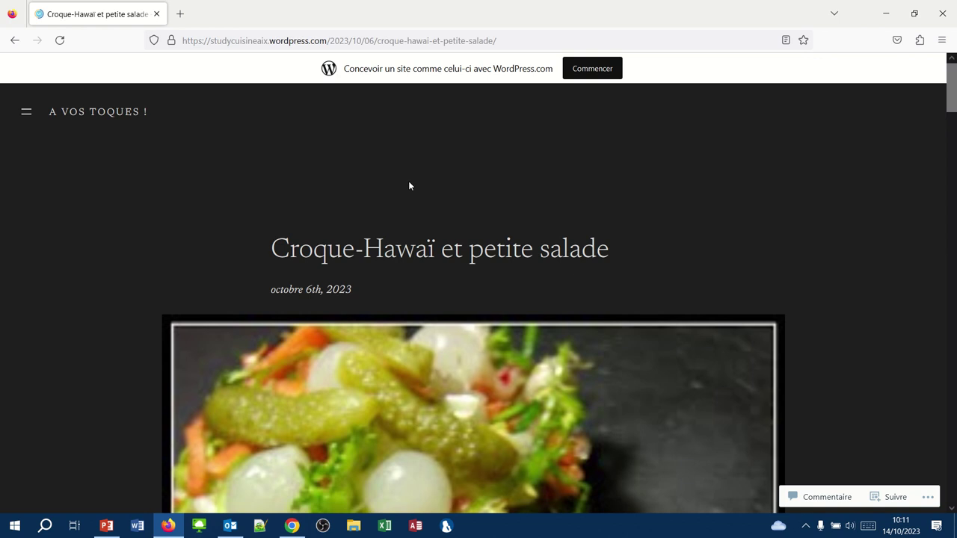
# Open the Plat principal category page from the published site's menu and look through the posts it lists
pyautogui.click(25, 112)
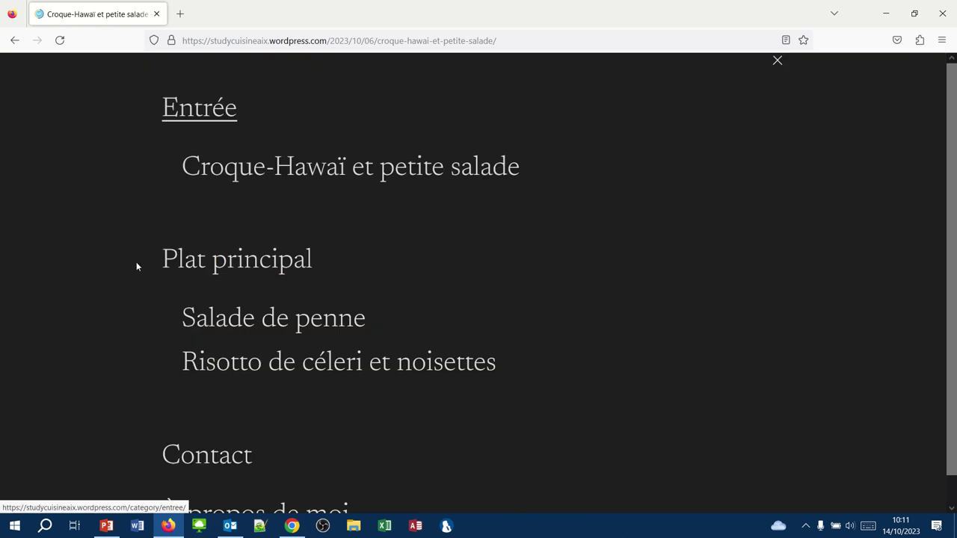
pyautogui.click(189, 261)
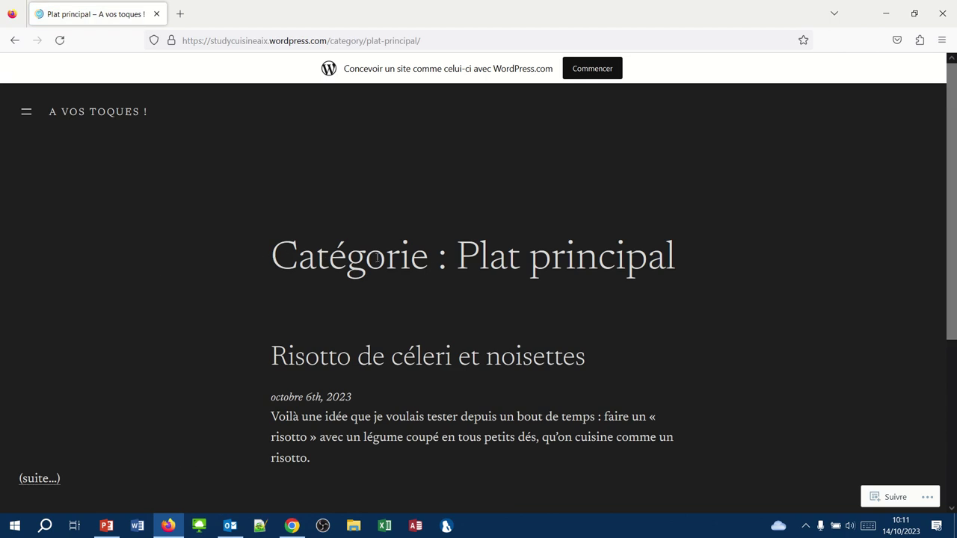
pyautogui.scroll(-3, 200, 313)
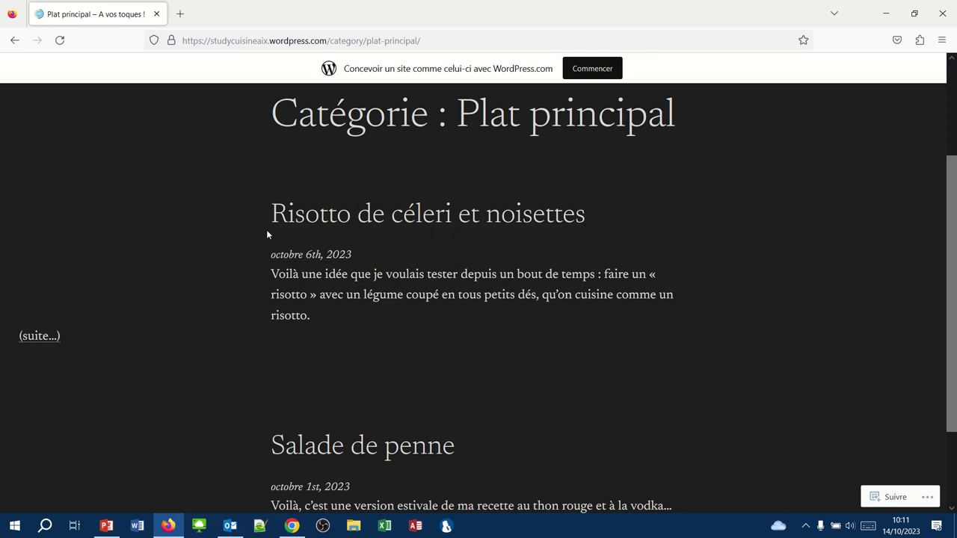
pyautogui.scroll(-2, 219, 334)
pyautogui.scroll(5, 218, 333)
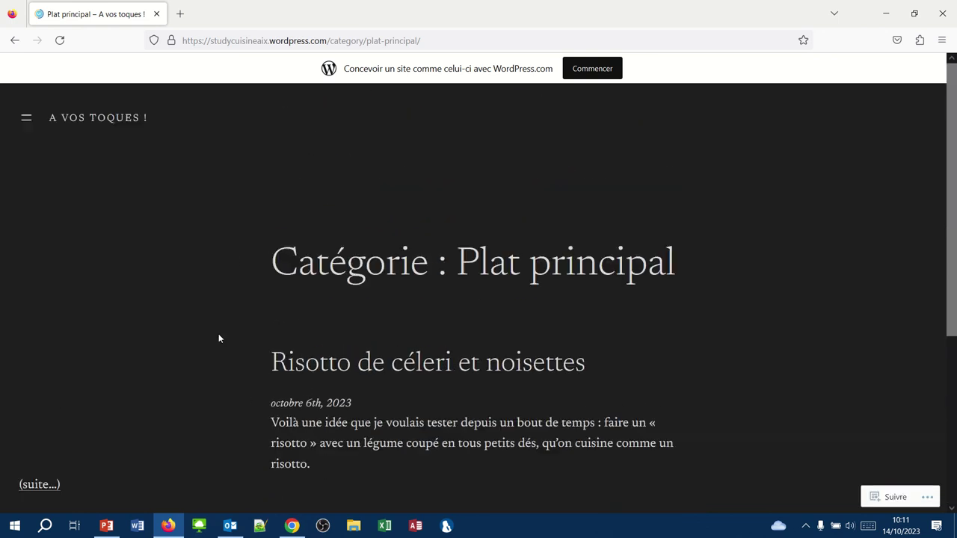
pyautogui.scroll(-2, 218, 339)
pyautogui.scroll(3, 219, 338)
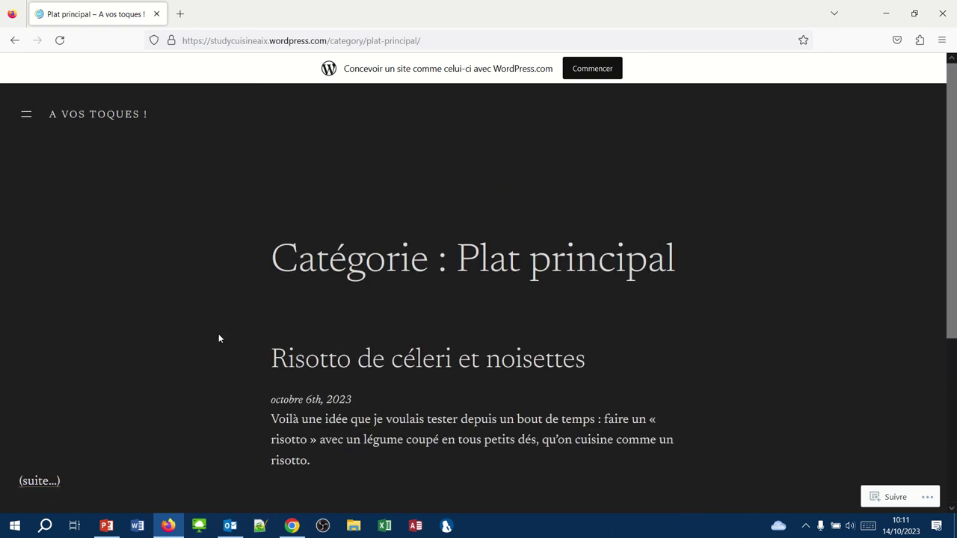
pyautogui.scroll(-1, 218, 338)
pyautogui.scroll(-3, 219, 338)
pyautogui.scroll(3, 218, 339)
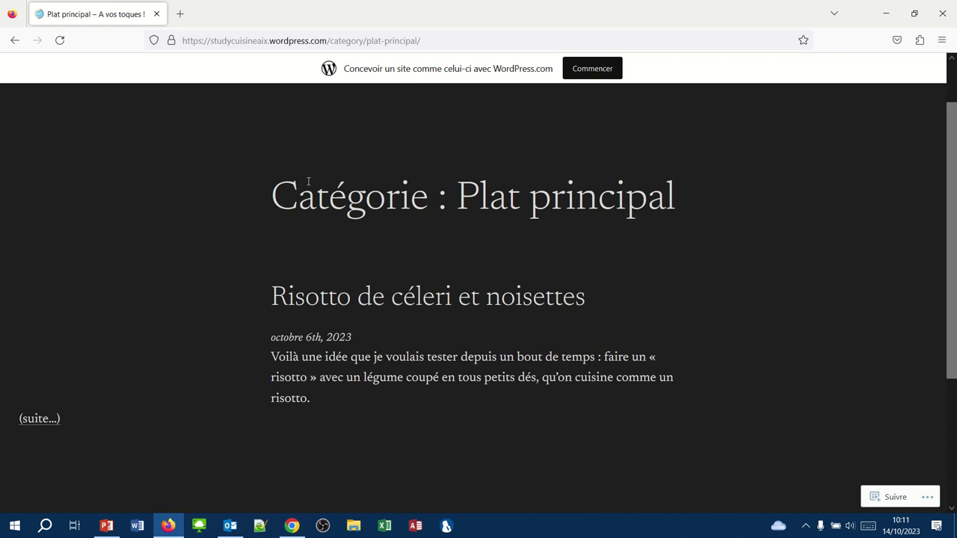
pyautogui.press('super+shift+q')
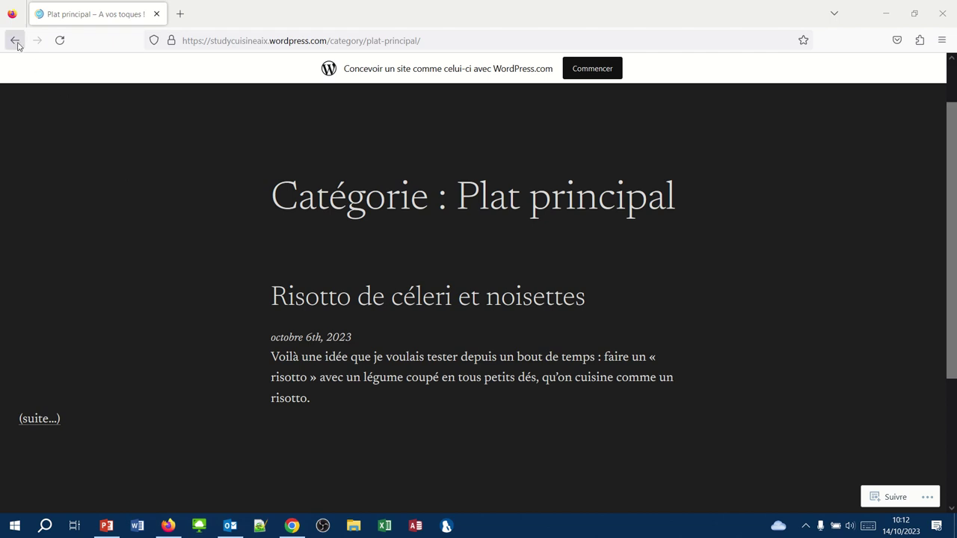
pyautogui.scroll(2, 122, 250)
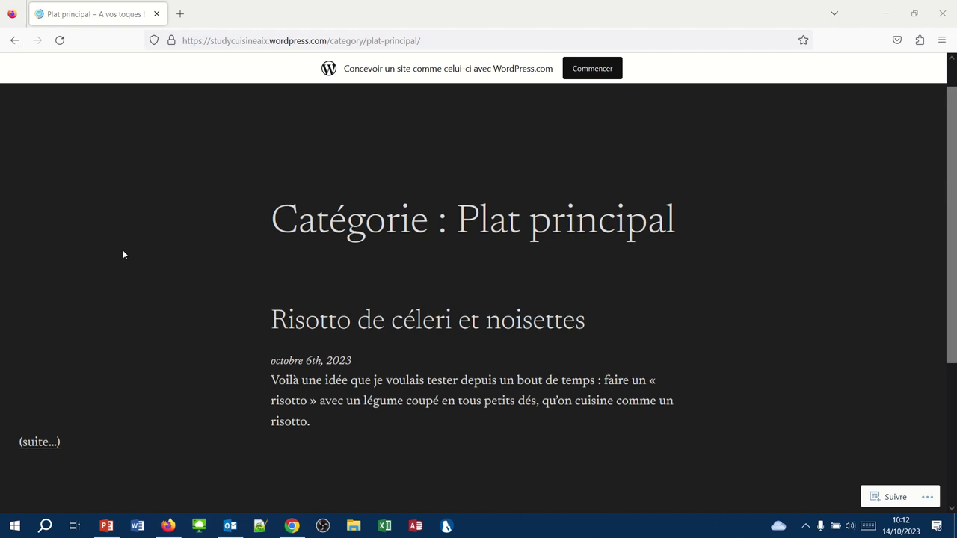
# Switch to Chrome and search Google in a new tab for "restaurant universitaire les fenouillères"
pyautogui.click(291, 526)
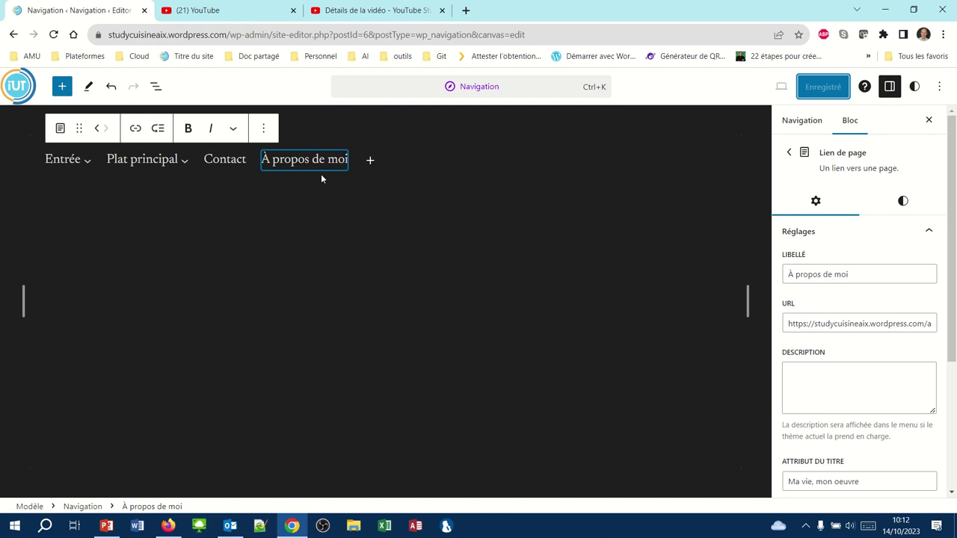
pyautogui.click(465, 11)
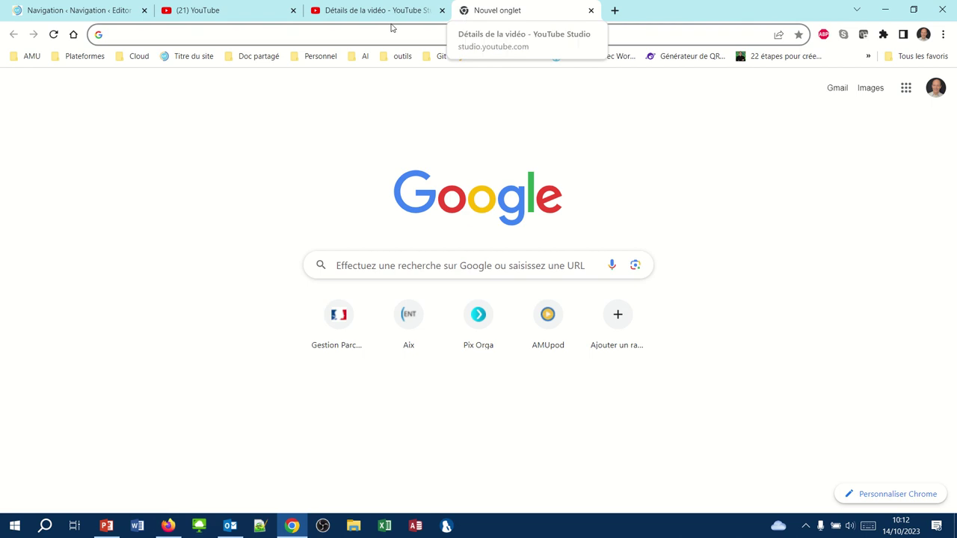
pyautogui.click(291, 35)
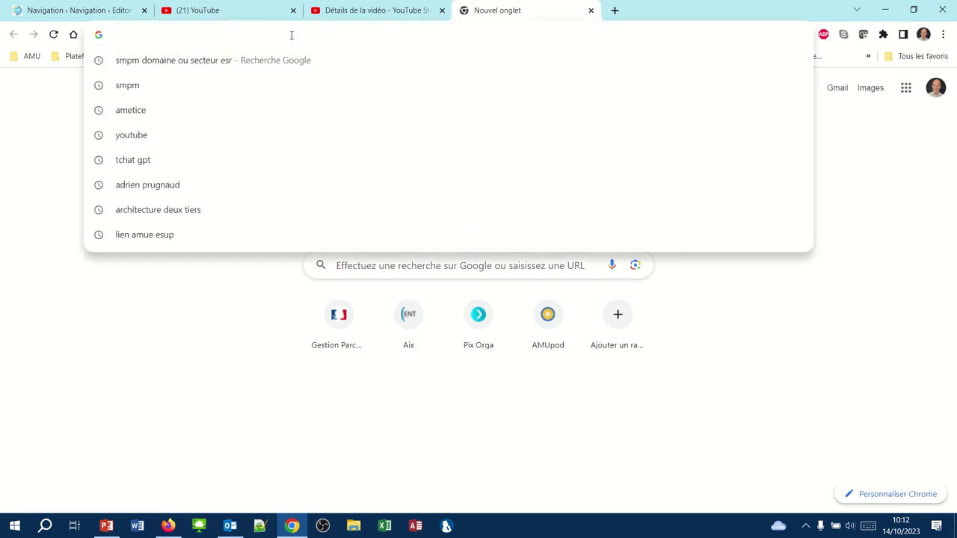
pyautogui.write('resto')
pyautogui.press('BackSpace')
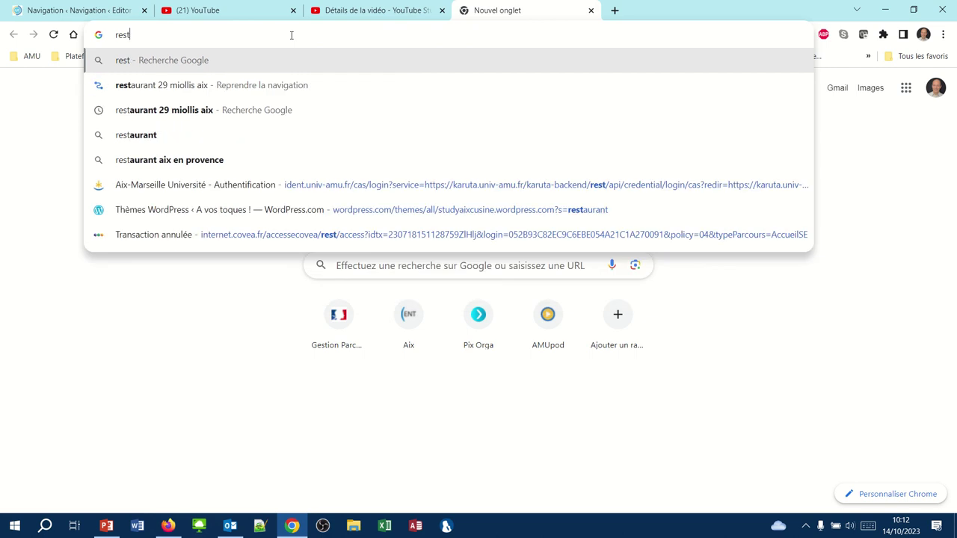
pyautogui.write('aurant les')
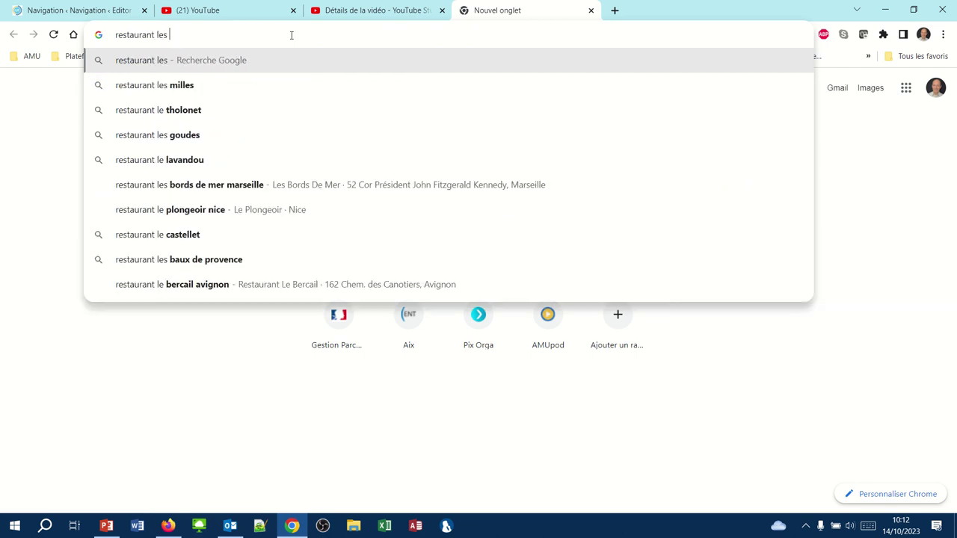
pyautogui.press('BackSpace')
pyautogui.press('BackSpace')
pyautogui.press('BackSpace')
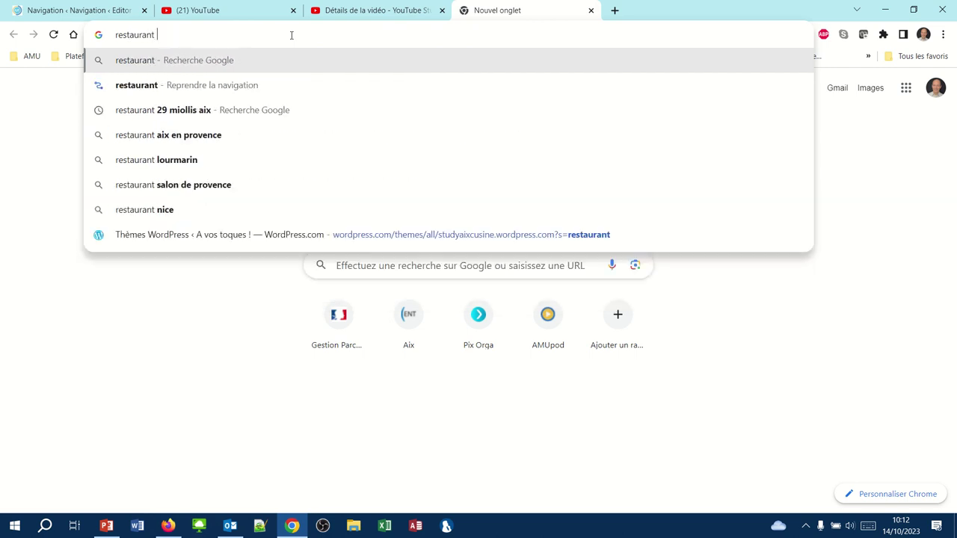
pyautogui.write('universitair')
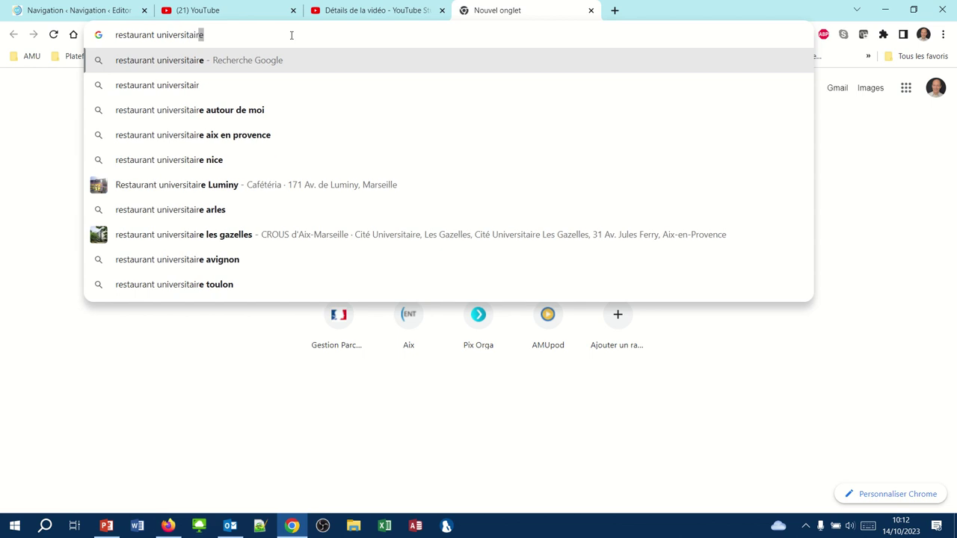
pyautogui.write('e les fe')
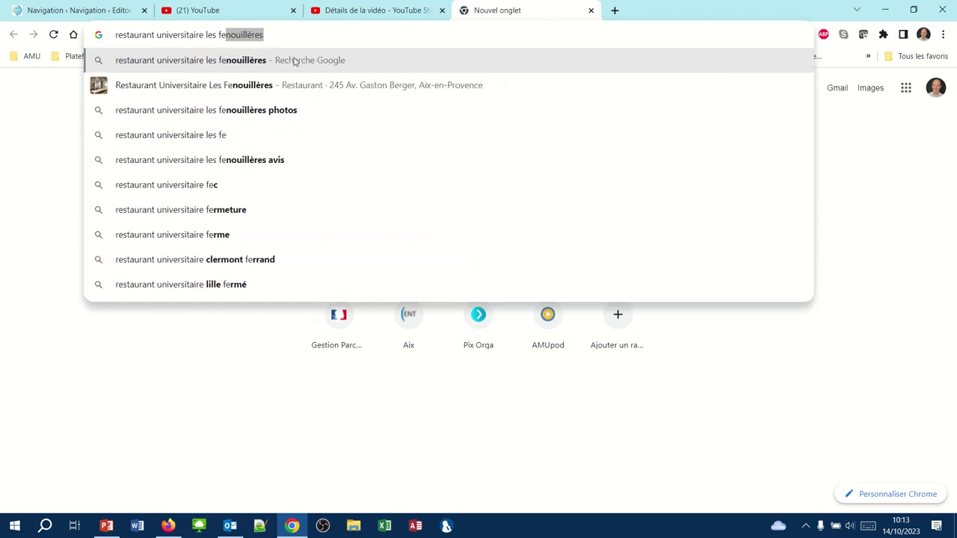
pyautogui.press('Return')
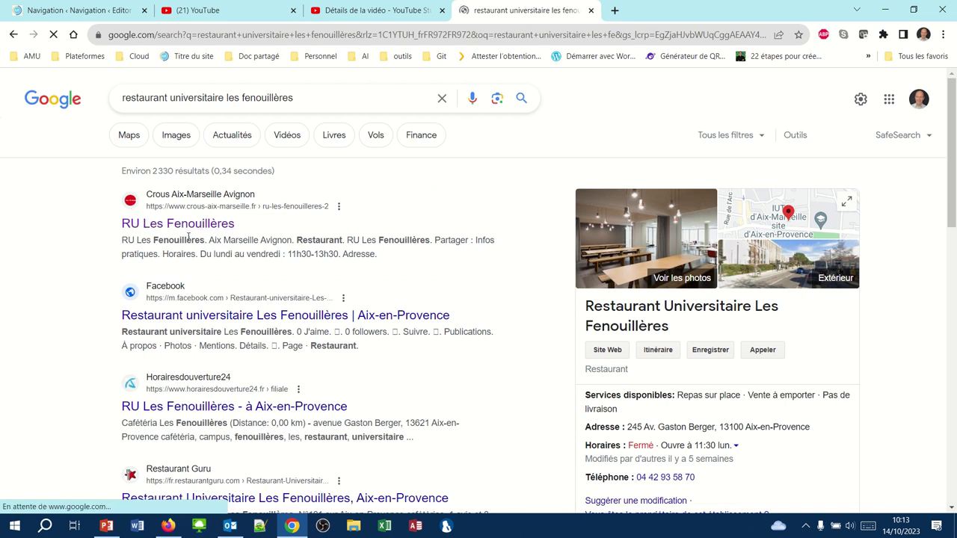
# Open the RU Les Fenouillères page on the Crous Aix-Marseille site, accept all cookies and look through its practical information
pyautogui.click(146, 226)
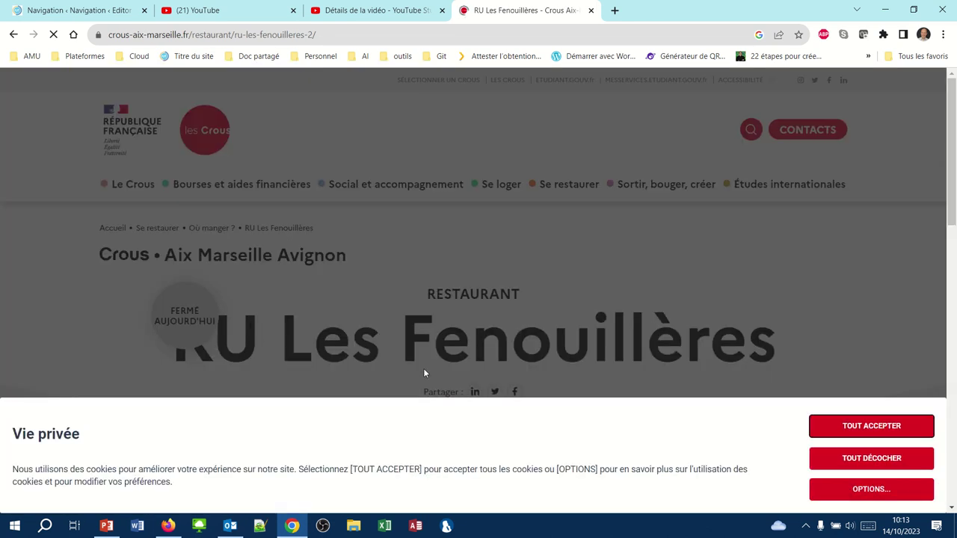
pyautogui.click(840, 425)
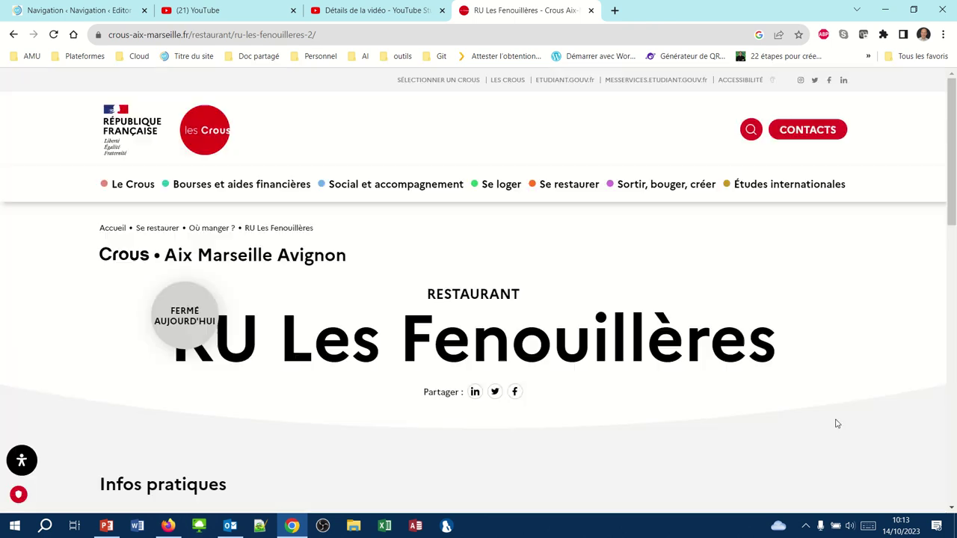
pyautogui.scroll(-3, 788, 379)
pyautogui.scroll(-3, 789, 379)
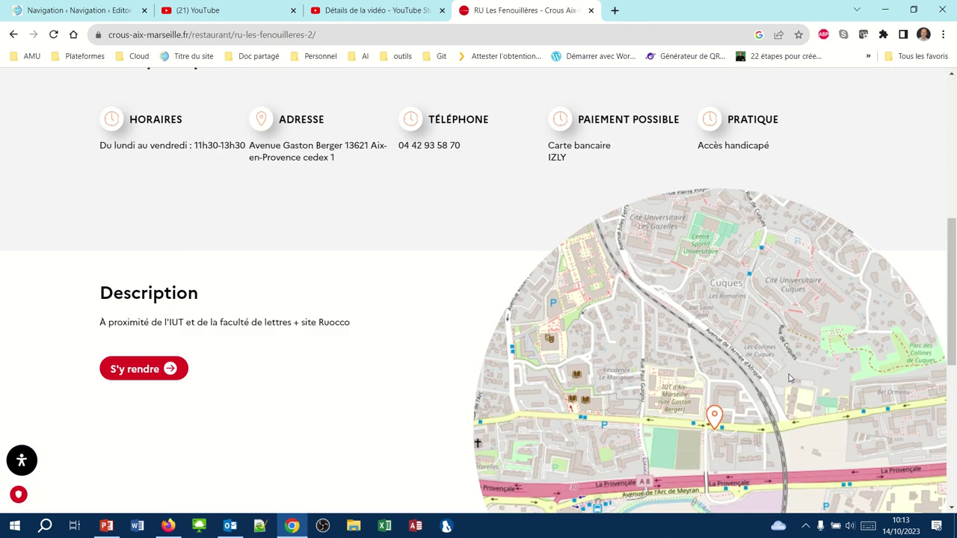
pyautogui.scroll(-5, 789, 378)
pyautogui.press('Home')
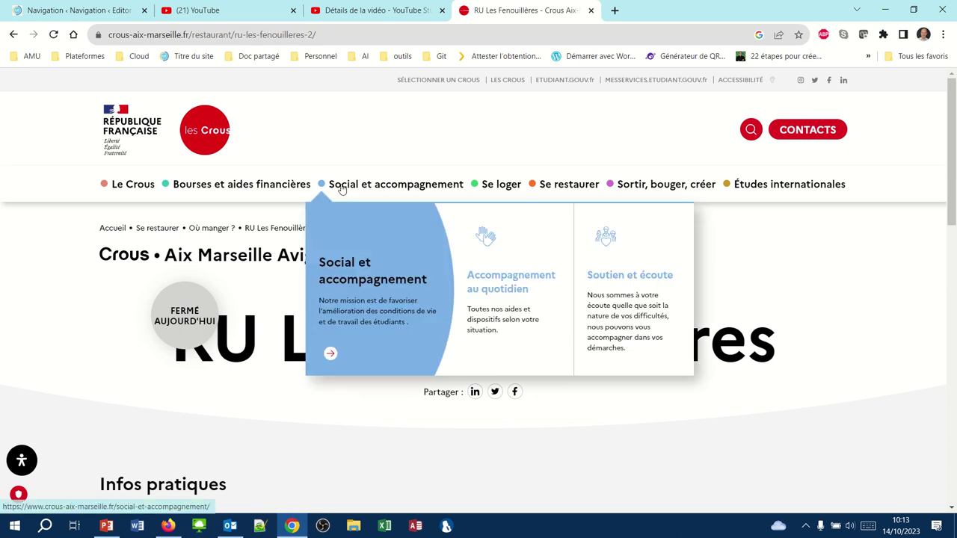
# Copy the web address of the RU Les Fenouillères page and return to the WordPress Navigation editor
pyautogui.click(277, 34)
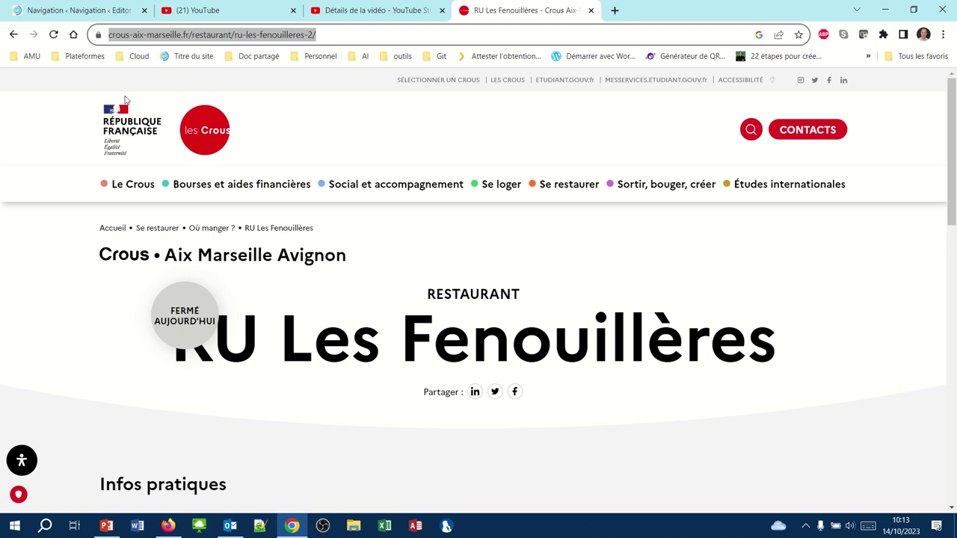
pyautogui.click(291, 527)
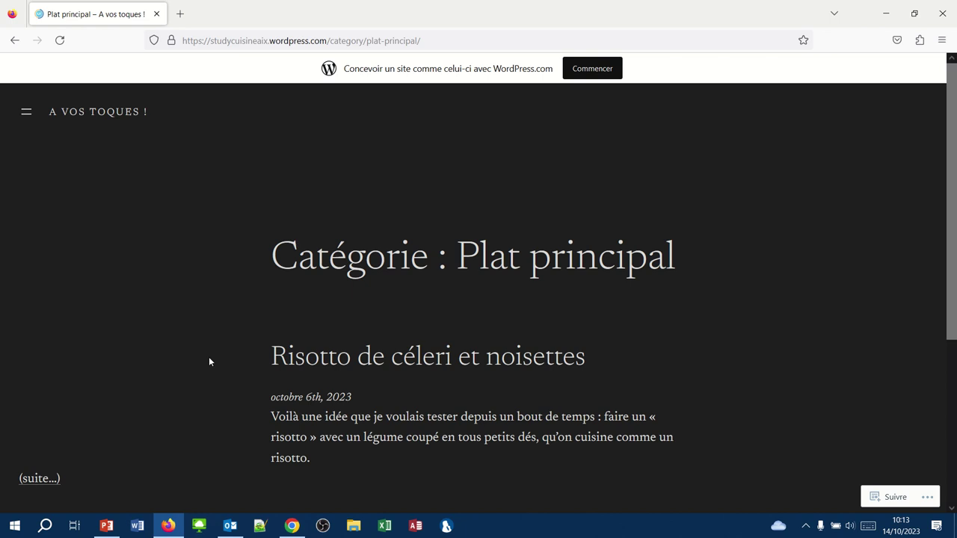
pyautogui.click(291, 525)
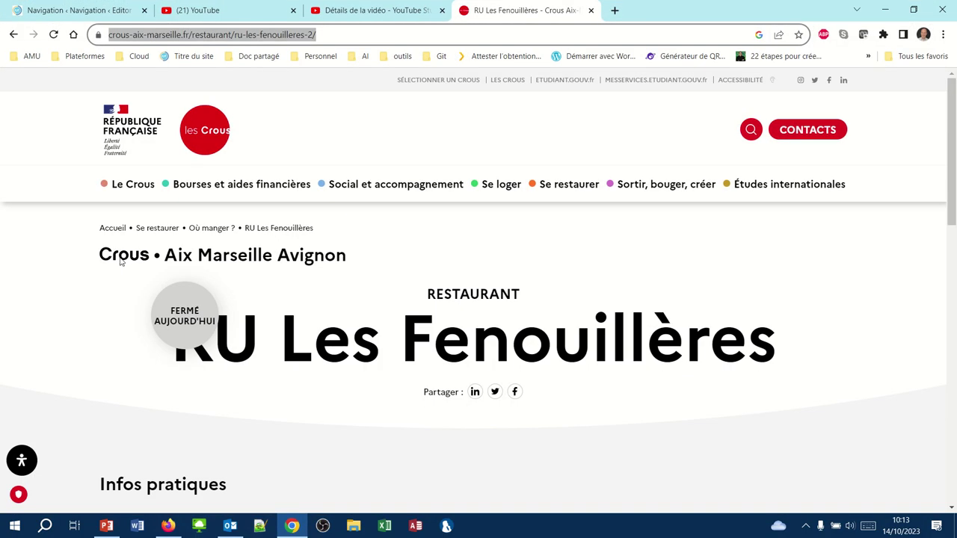
pyautogui.click(47, 12)
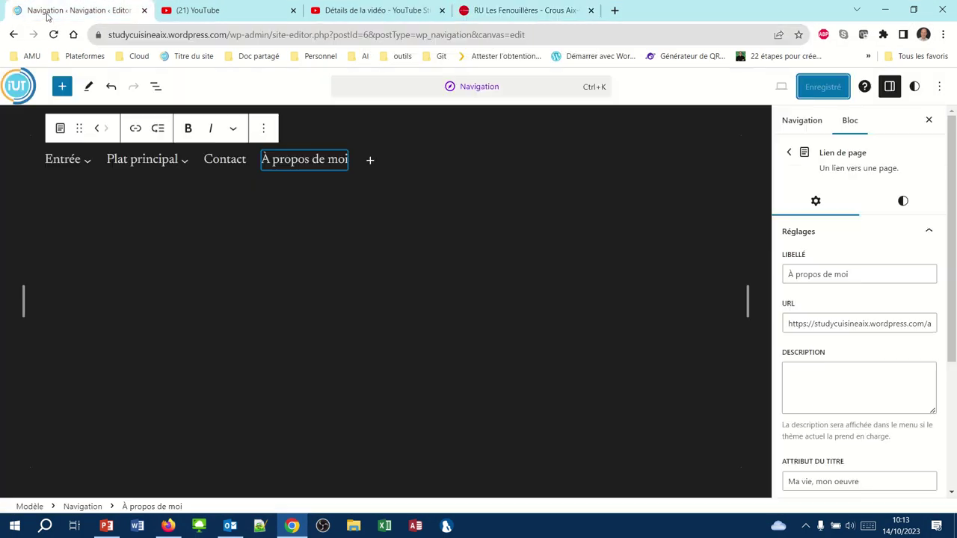
# Add a custom link named "RU Fenouillères" after À propos de moi in the Navigation menu
pyautogui.click(370, 161)
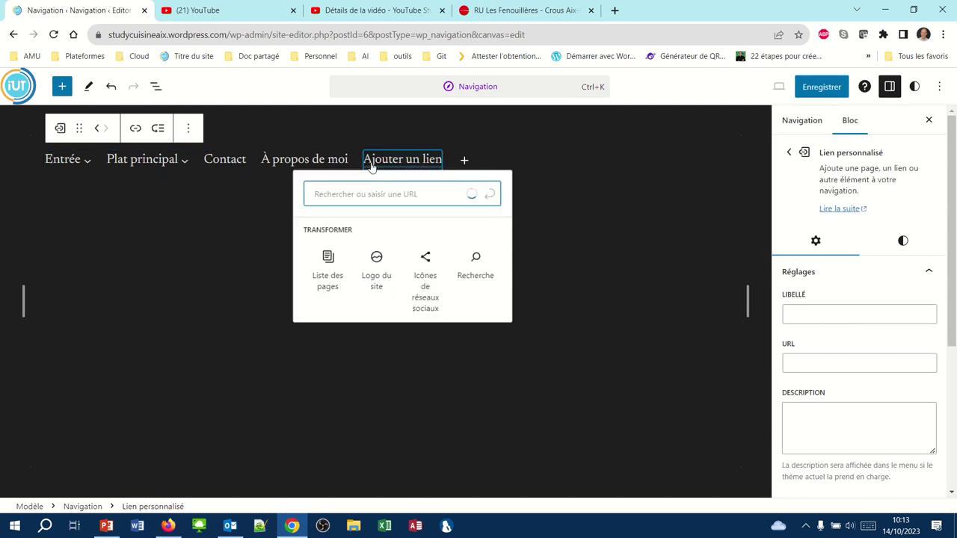
pyautogui.write('RU f')
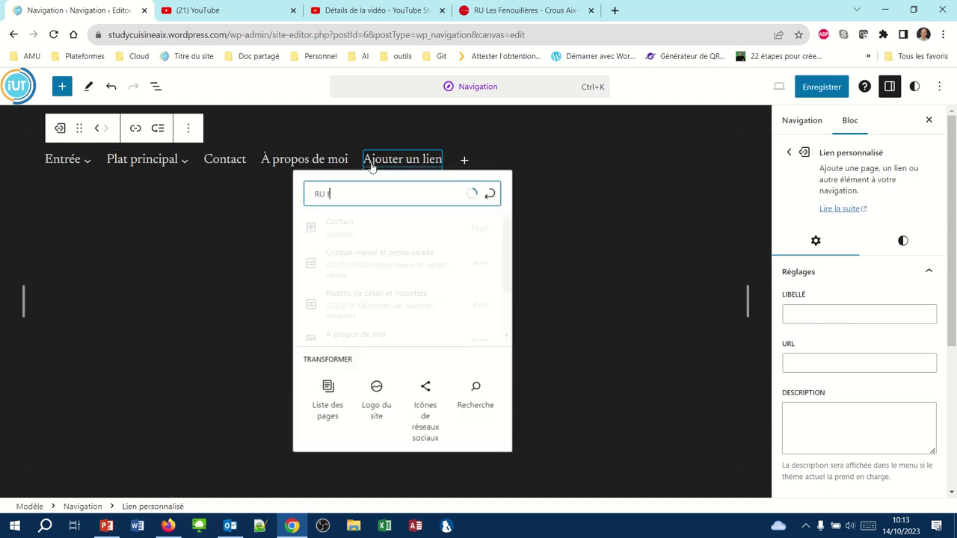
pyautogui.write('Fenoui')
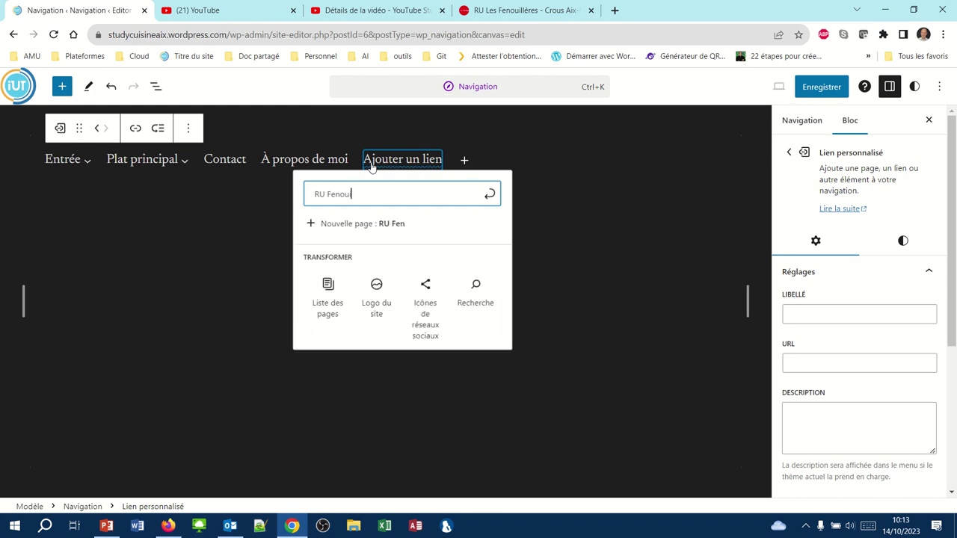
pyautogui.write('llères')
pyautogui.click(489, 194)
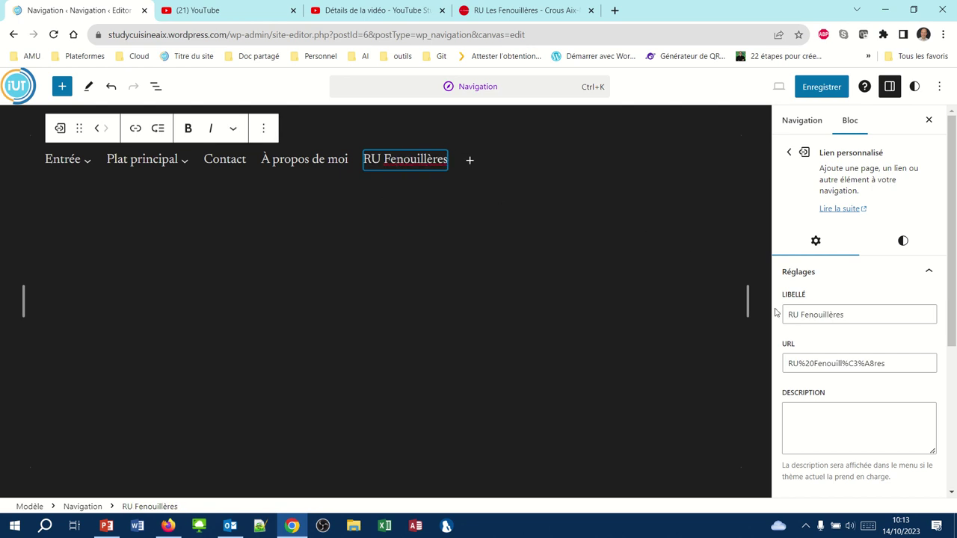
# Replace the RU Fenouillères link's URL with the copied crous-aix-marseille.fr/restaurant/ru-les-fenouilleres-2/ address and save the Navigation menu
pyautogui.moveTo(884, 364); pyautogui.dragTo(762, 360)
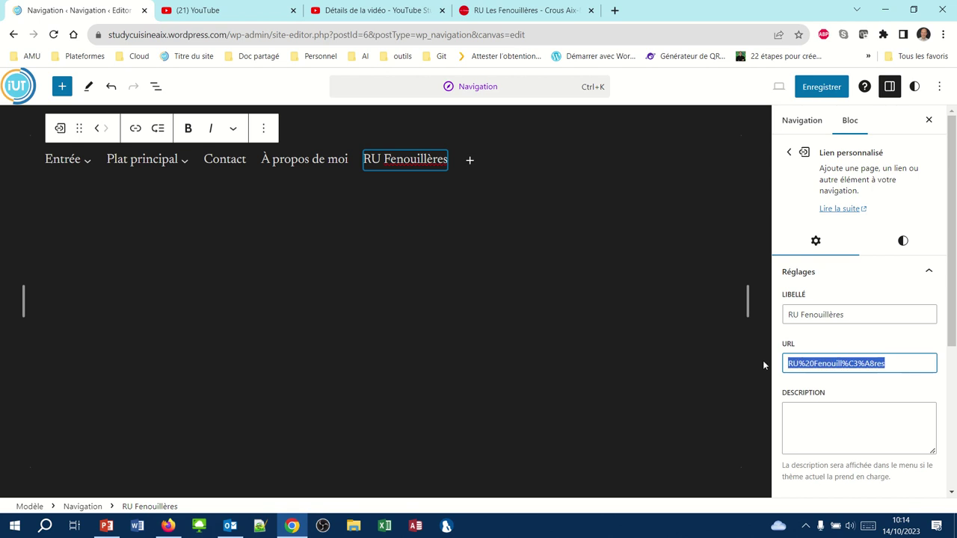
pyautogui.hotkey('ctrl', 'v')
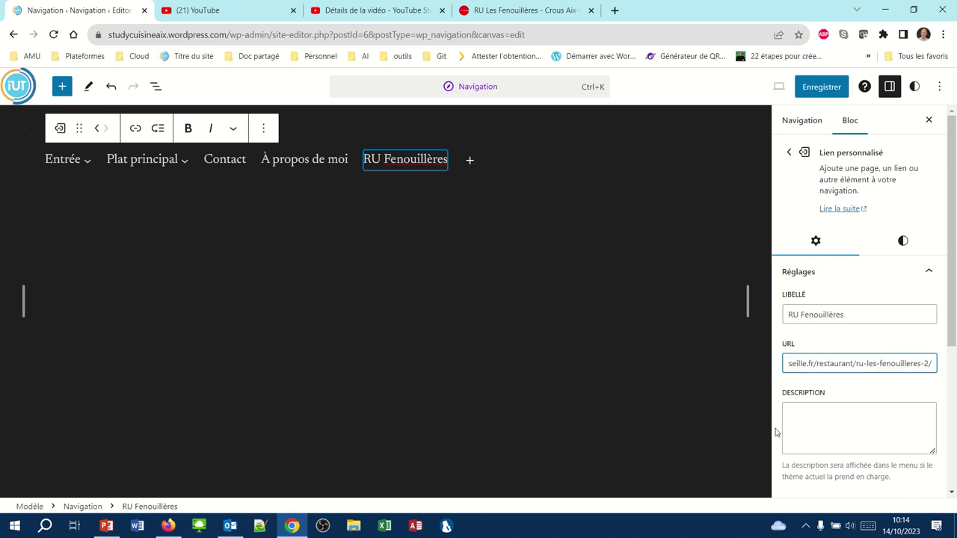
pyautogui.click(817, 95)
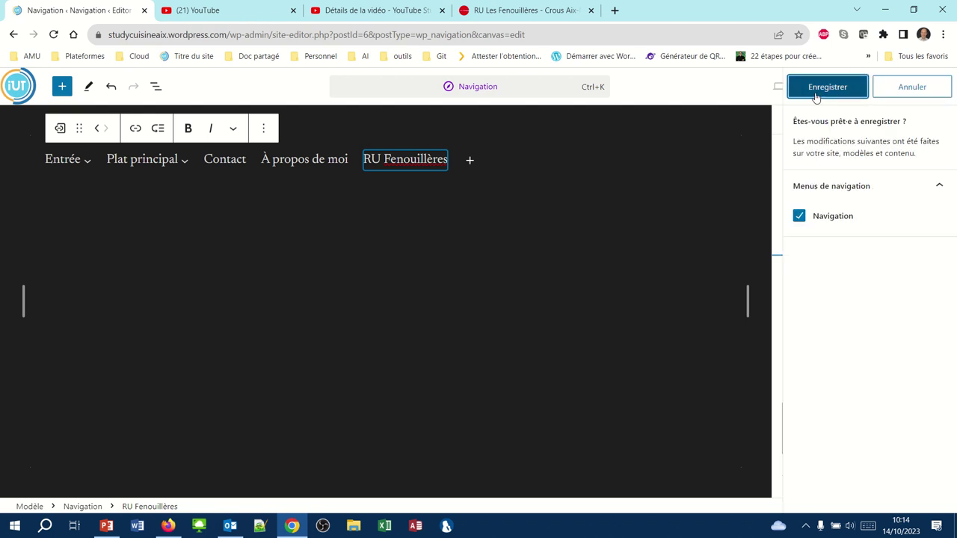
pyautogui.click(816, 95)
pyautogui.click(790, 152)
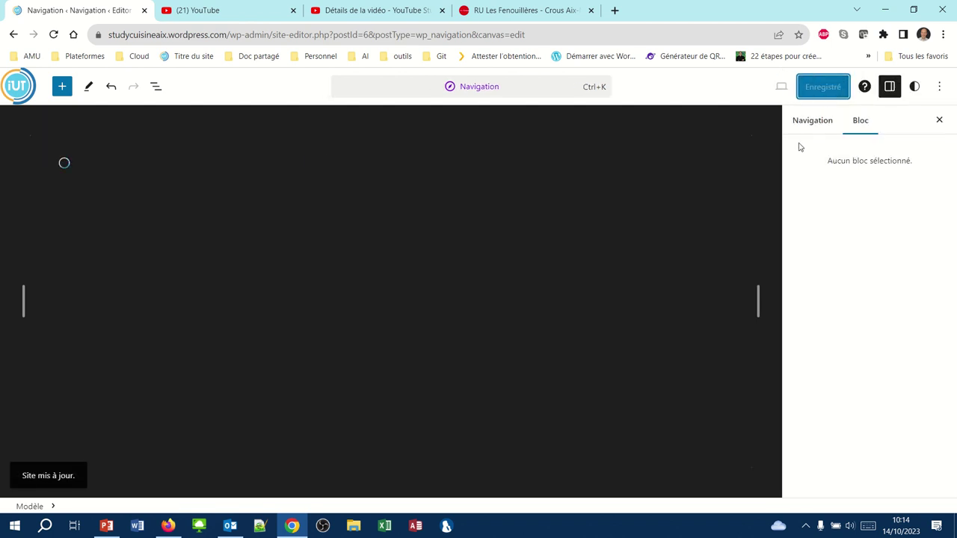
# Switch to the published site in Firefox, reload the Plat principal category page and check its menu for the RU Fenouillères link
pyautogui.click(168, 526)
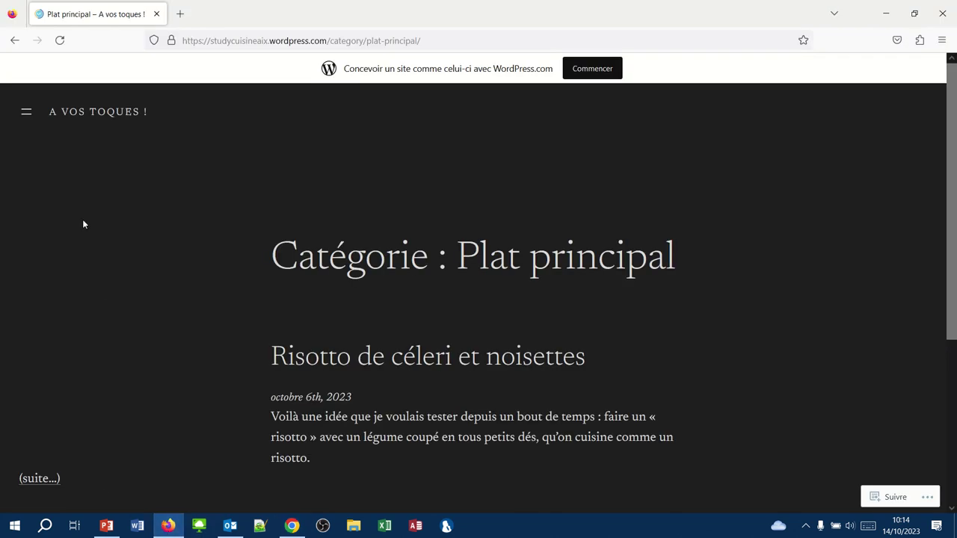
pyautogui.click(25, 115)
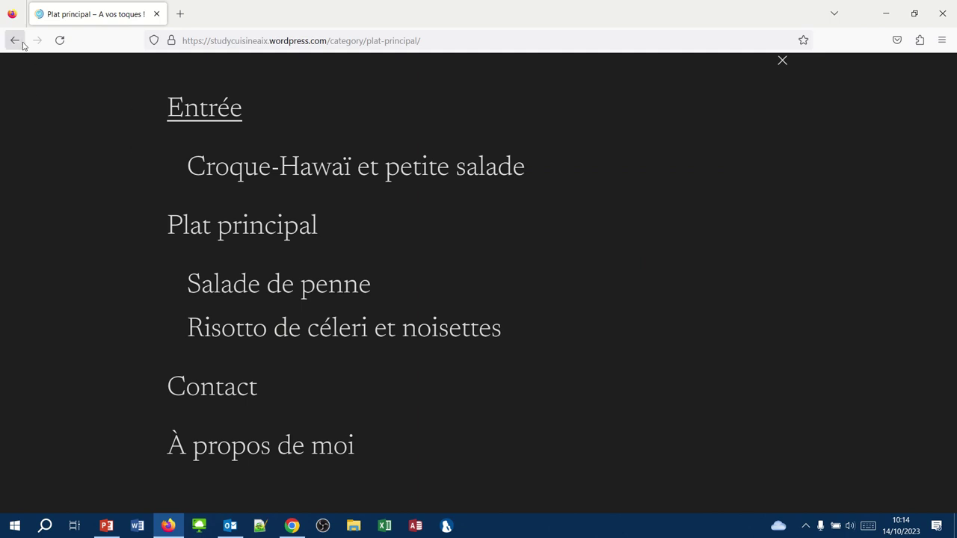
pyautogui.click(59, 41)
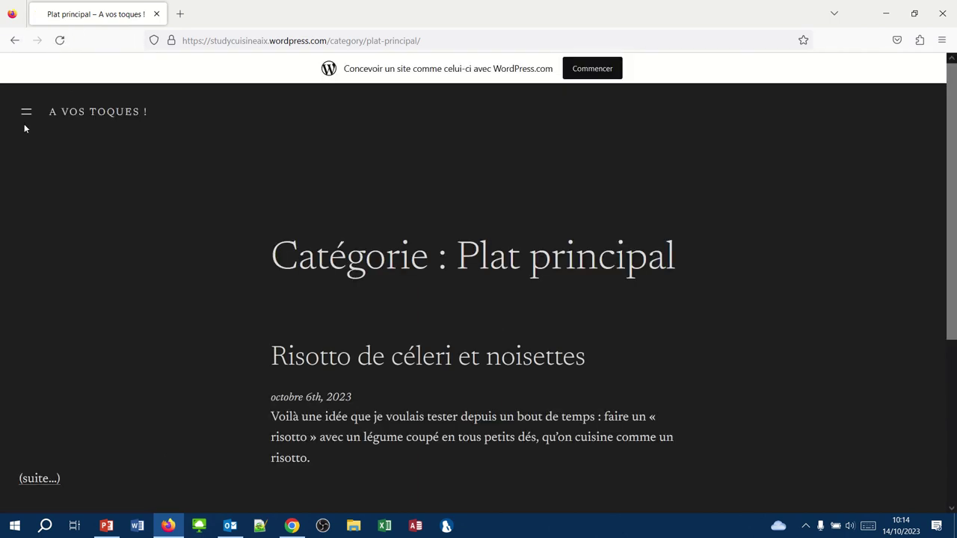
pyautogui.click(28, 116)
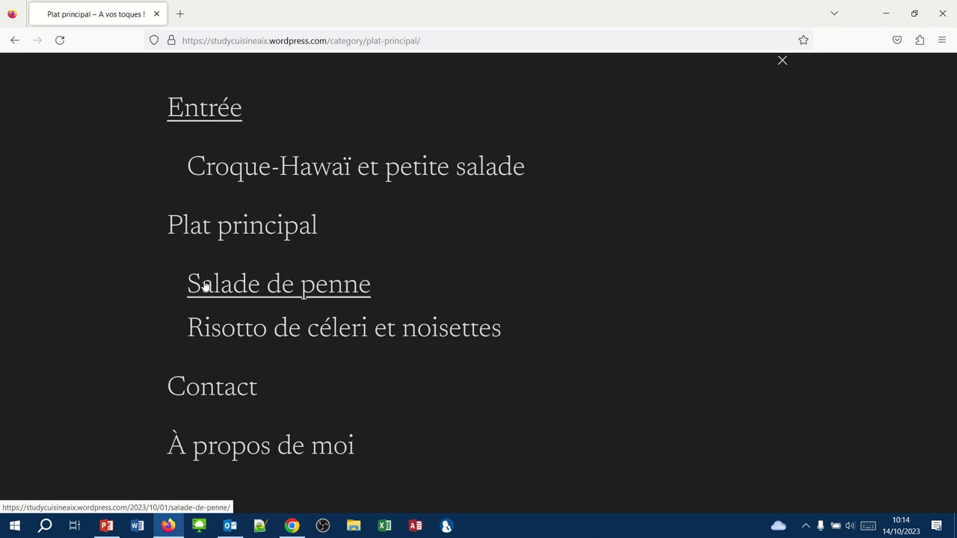
# Load the published site's home page, follow the RU Fenouillères link from its menu and accept all cookies on the Crous page
pyautogui.click(386, 26)
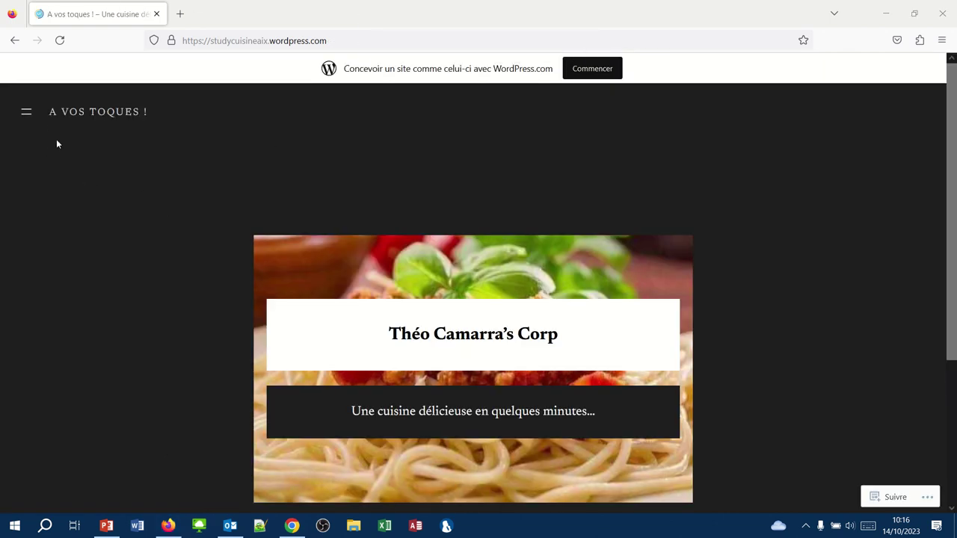
pyautogui.click(27, 118)
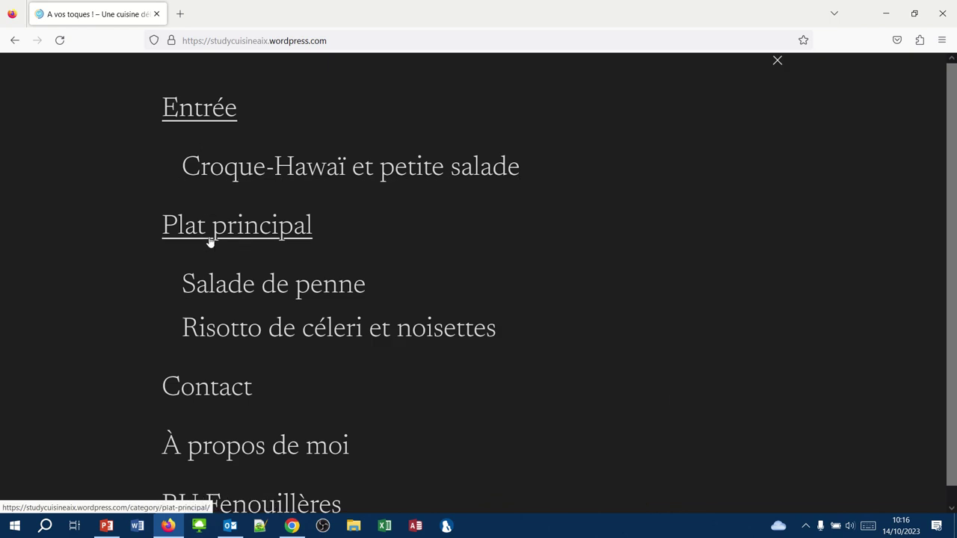
pyautogui.scroll(-1, 415, 463)
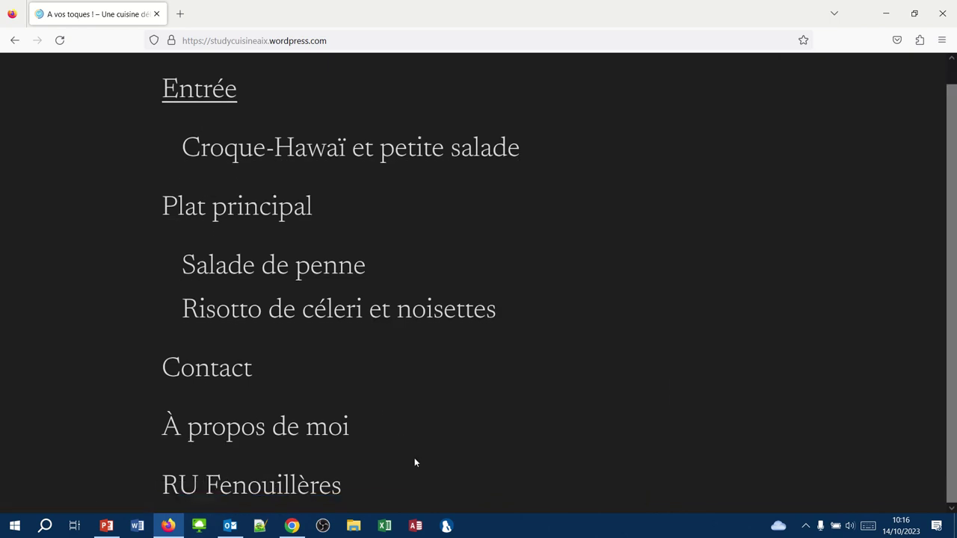
pyautogui.click(263, 493)
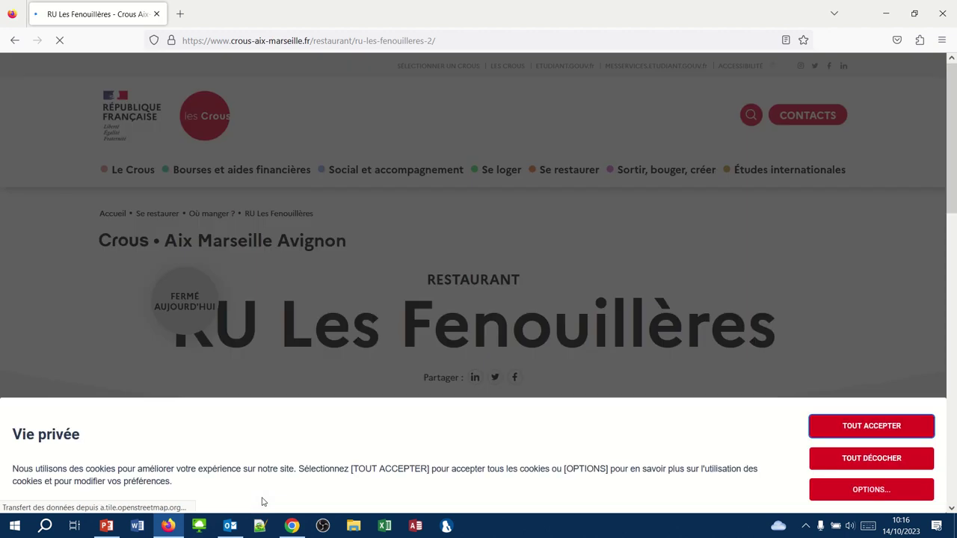
pyautogui.tripleClick(422, 471)
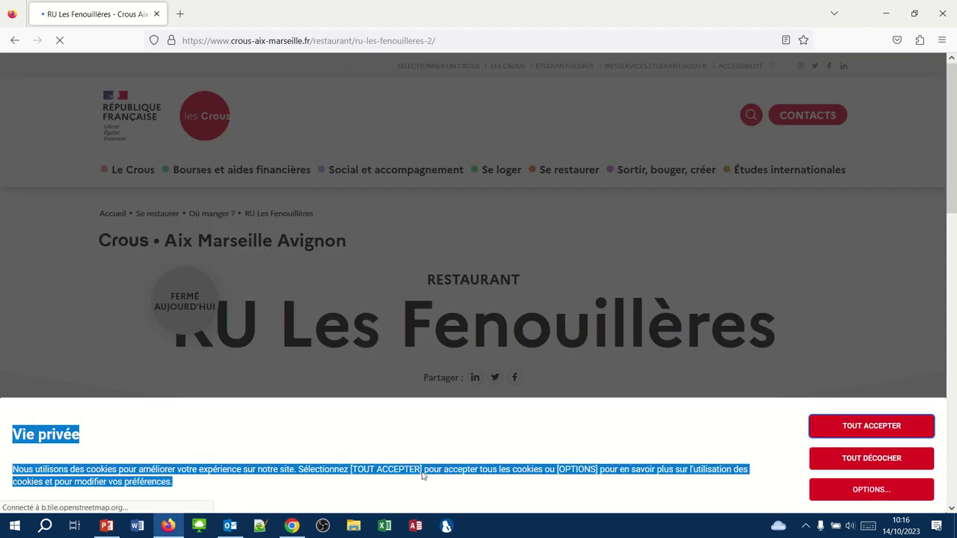
pyautogui.click(858, 424)
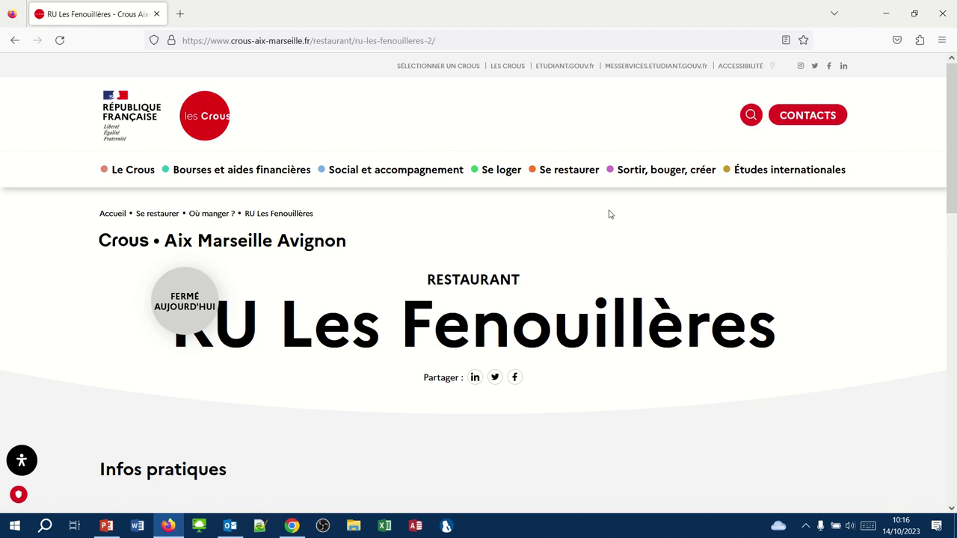
pyautogui.moveTo(568, 170)
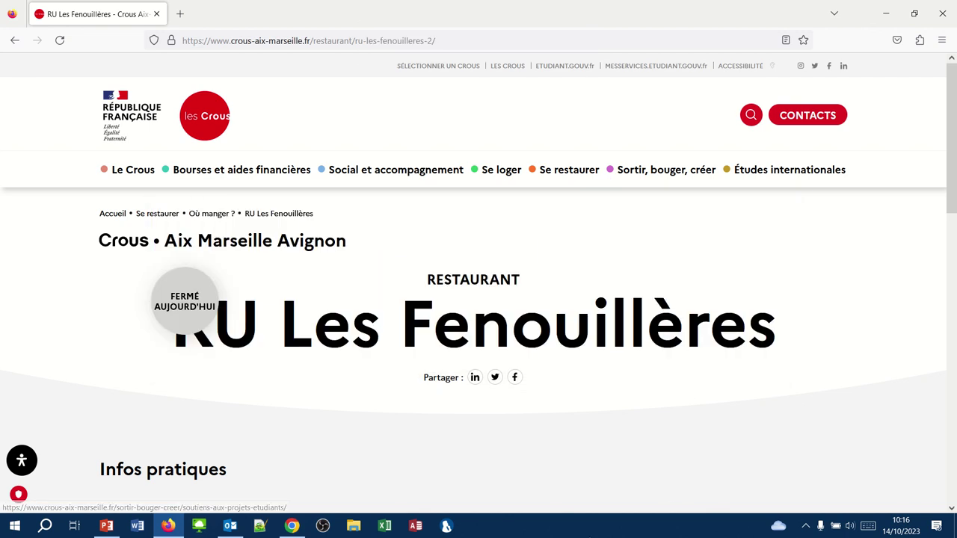
# Switch to Chrome, go from the A vos toques ! site to its WordPress dashboard and open the Apparence section
pyautogui.click(291, 526)
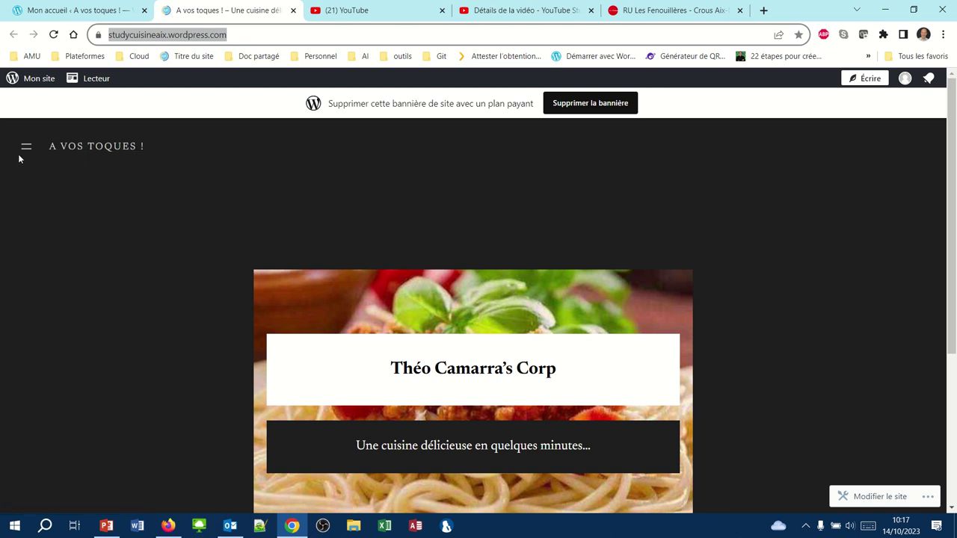
pyautogui.click(16, 77)
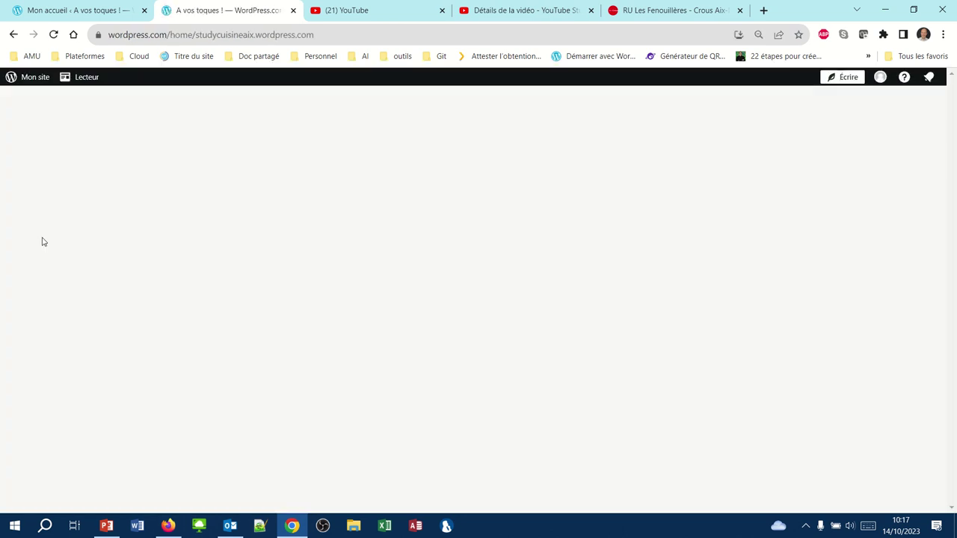
pyautogui.moveTo(35, 278)
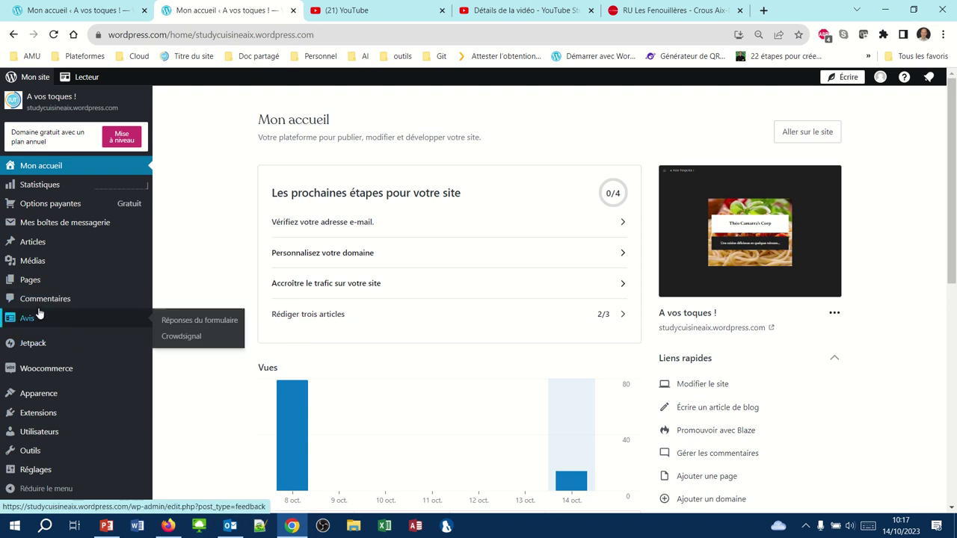
pyautogui.click(43, 396)
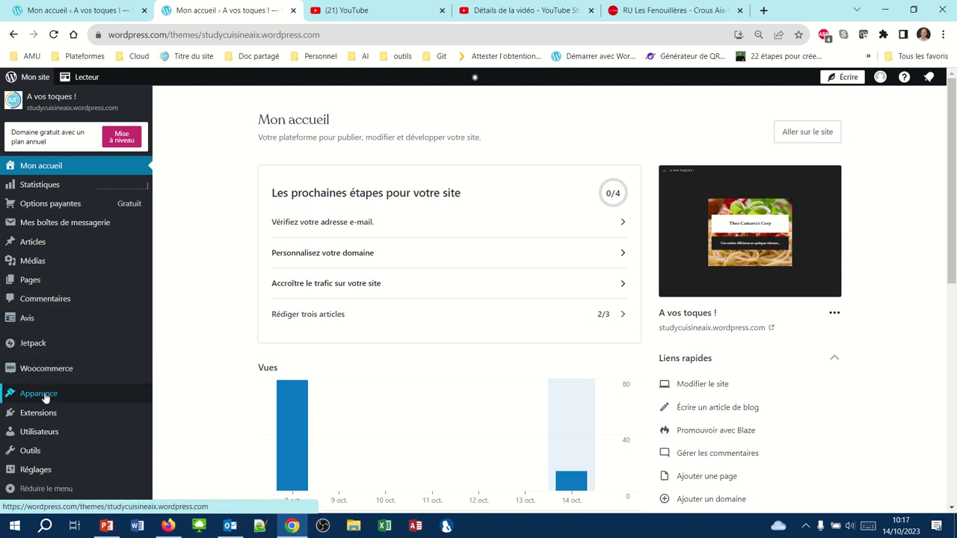